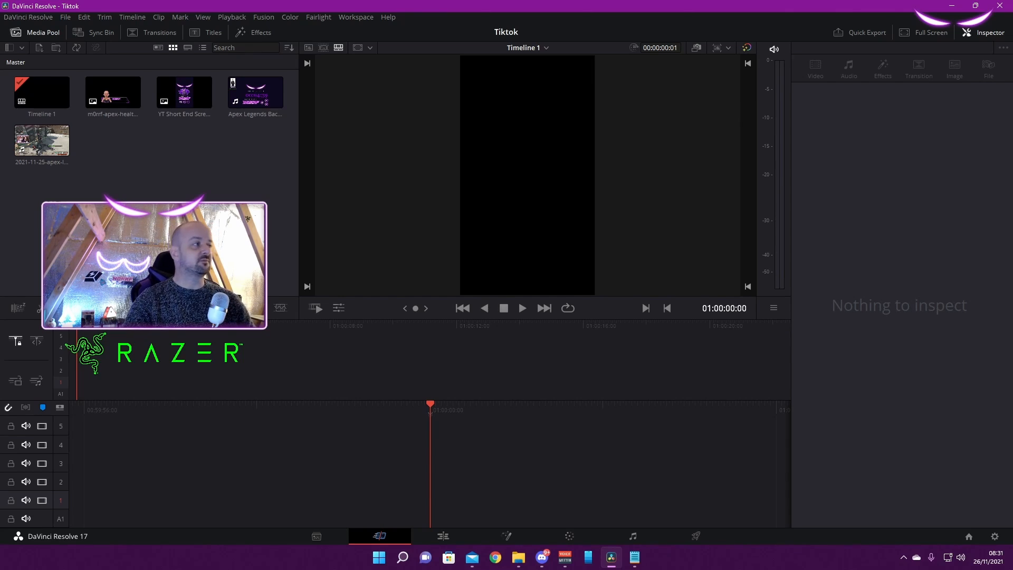
Stack four copies of the Apex Legends 18-kills gameplay clip on tracks 1 to 4 at the timeline start
click(42, 140)
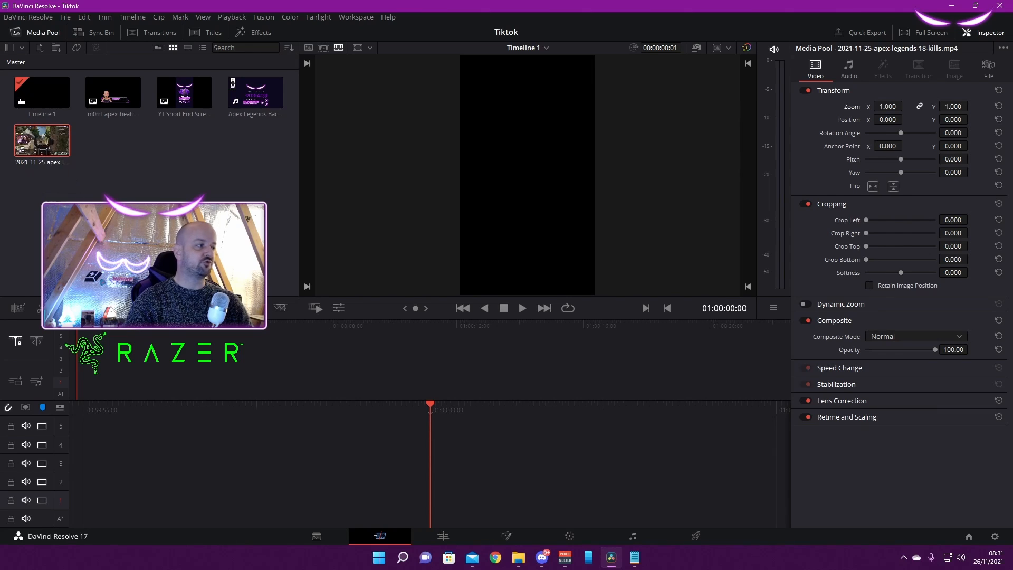
drag(41, 140, 96, 383)
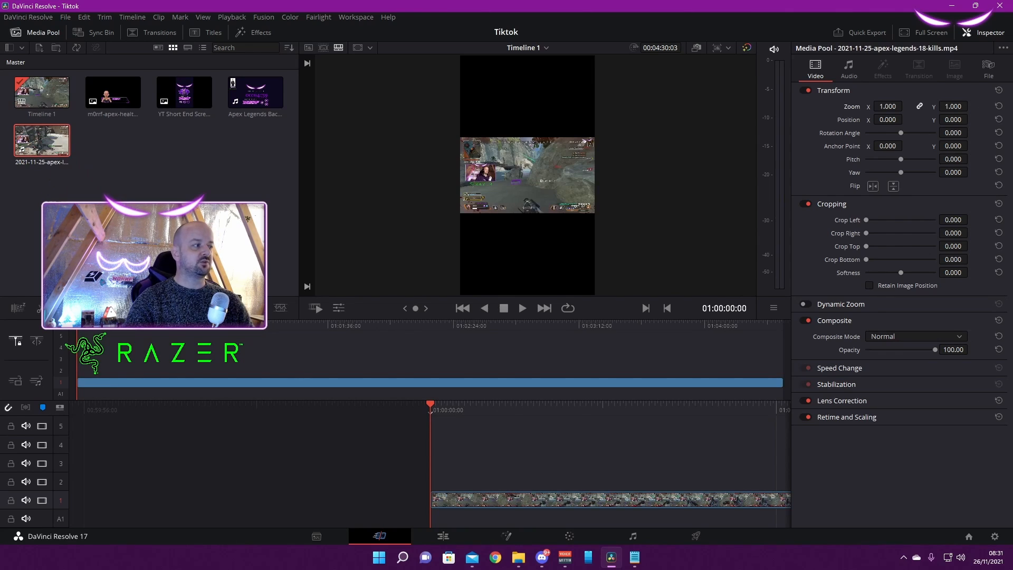
drag(42, 141, 96, 369)
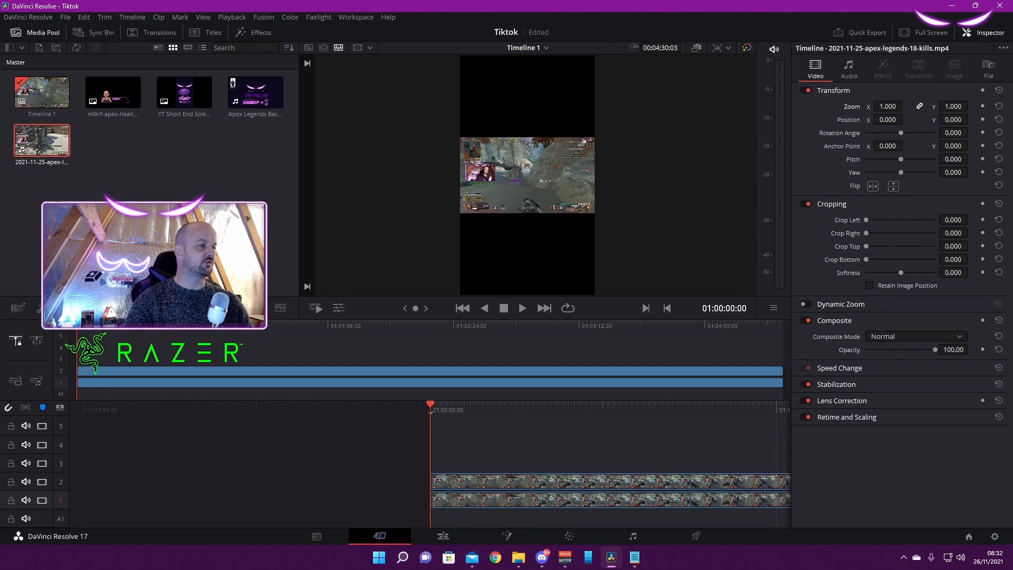
drag(42, 141, 91, 359)
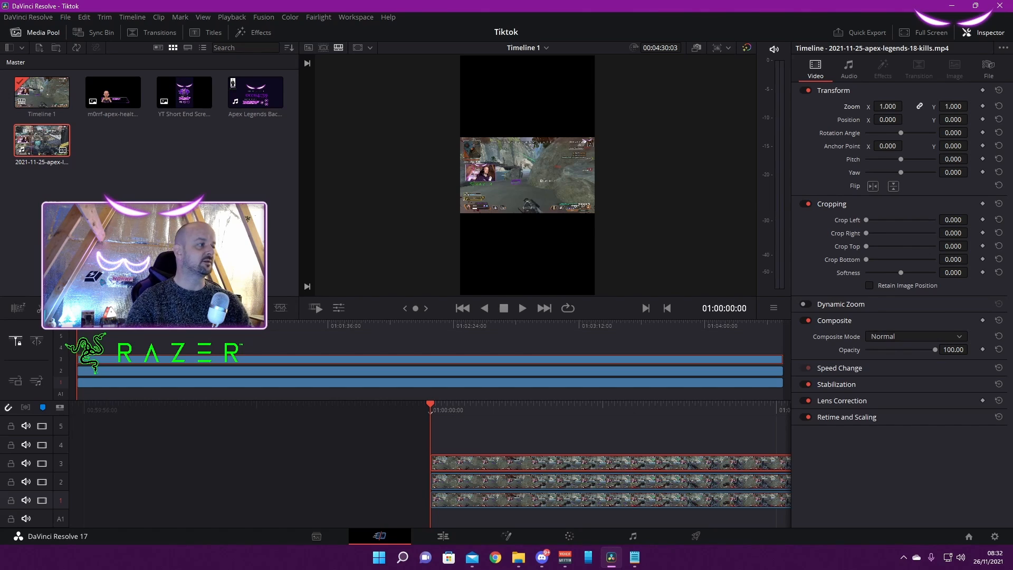
drag(57, 145, 79, 348)
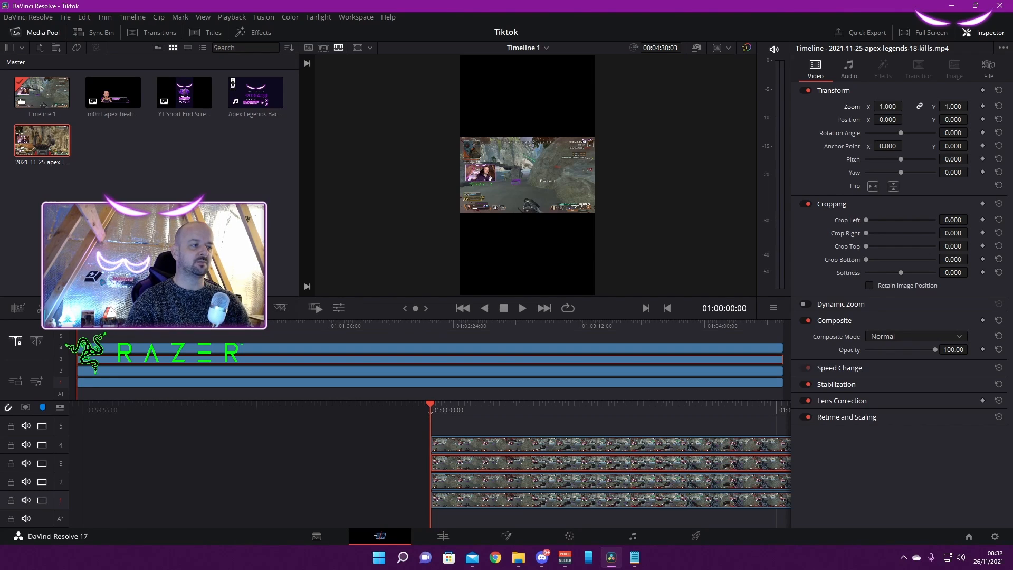
key(ctrl+shift+a)
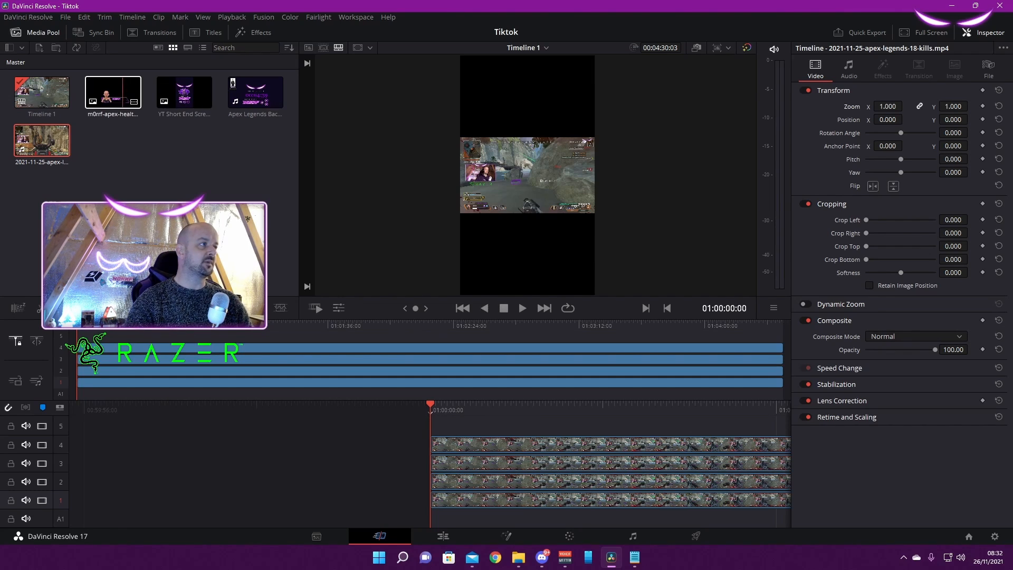
Place the m0rrf-apex-health image on track 5 and extend it to the end of the gameplay clips
mouse_move(117, 92)
mouse_down()
mouse_move(150, 173)
mouse_move(83, 335)
mouse_up()
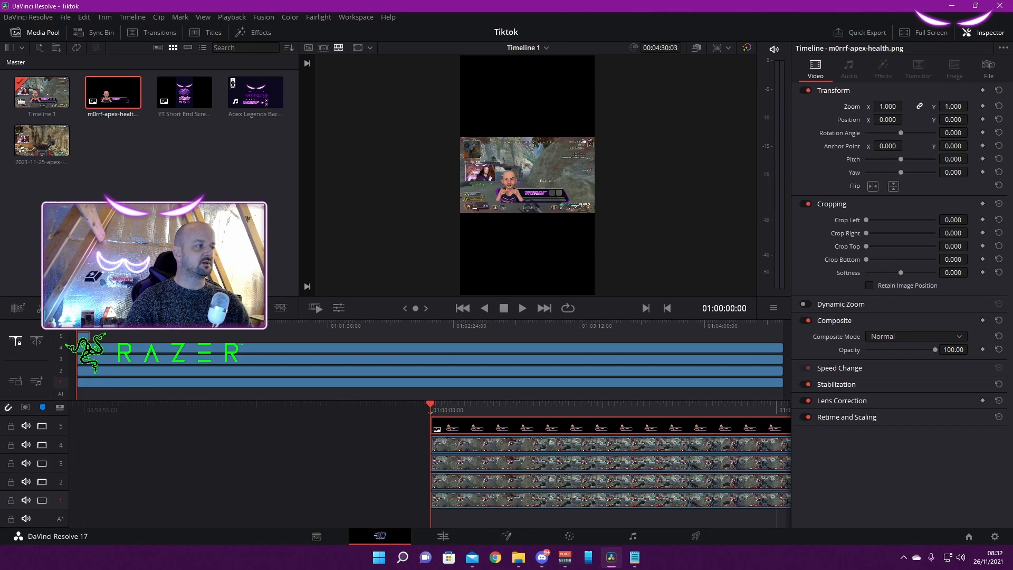
click(89, 335)
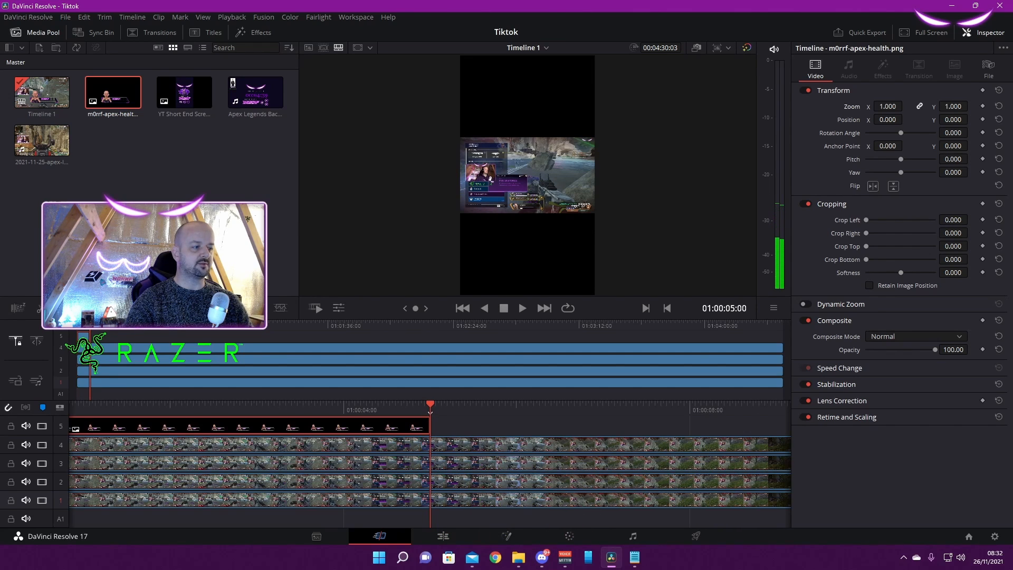
drag(430, 425, 782, 336)
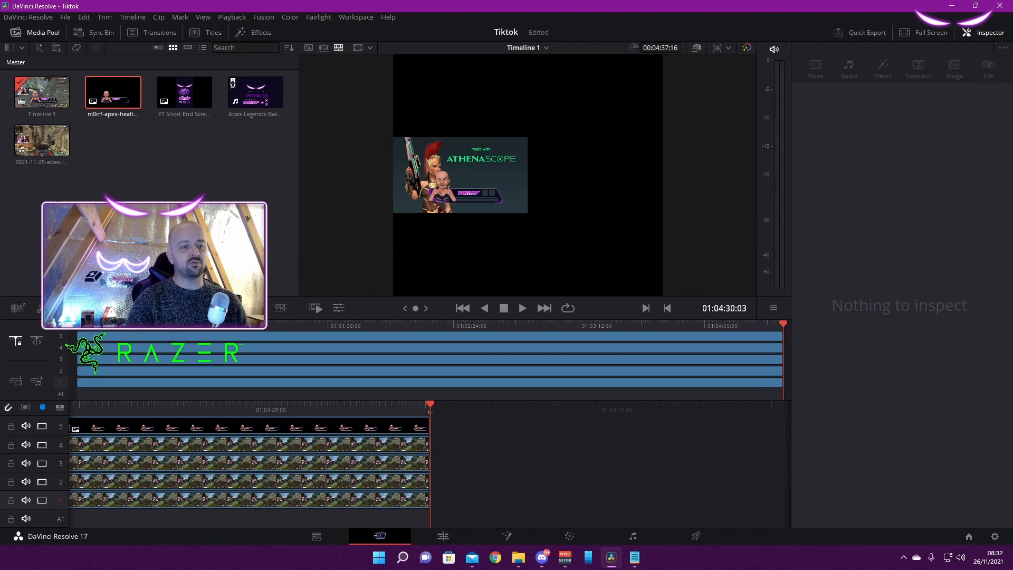
drag(783, 324, 371, 325)
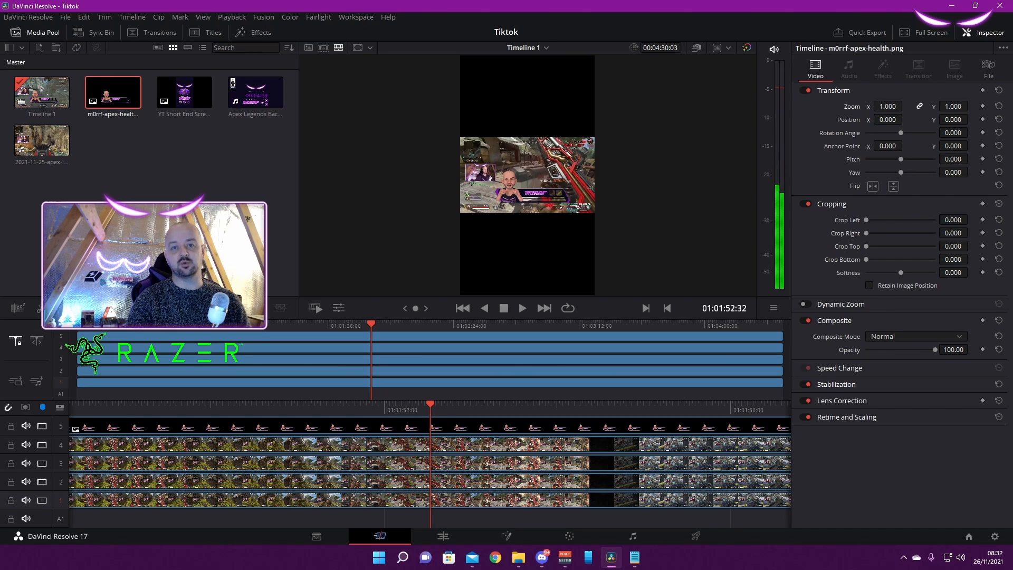
key(Home)
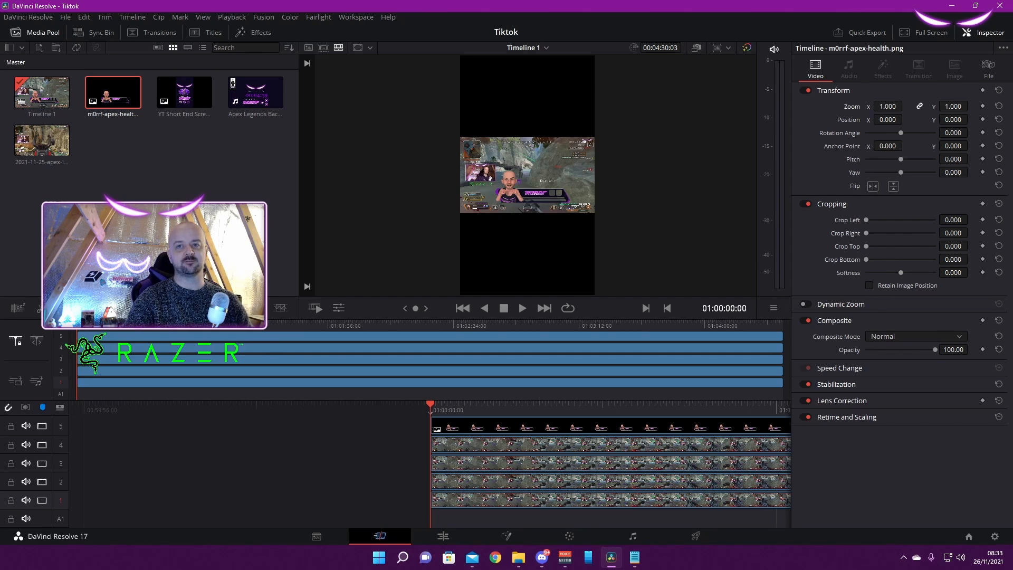
Set the track 1 gameplay clip's zoom to 2.330 and its vertical position to -15
key(alt+Tab)
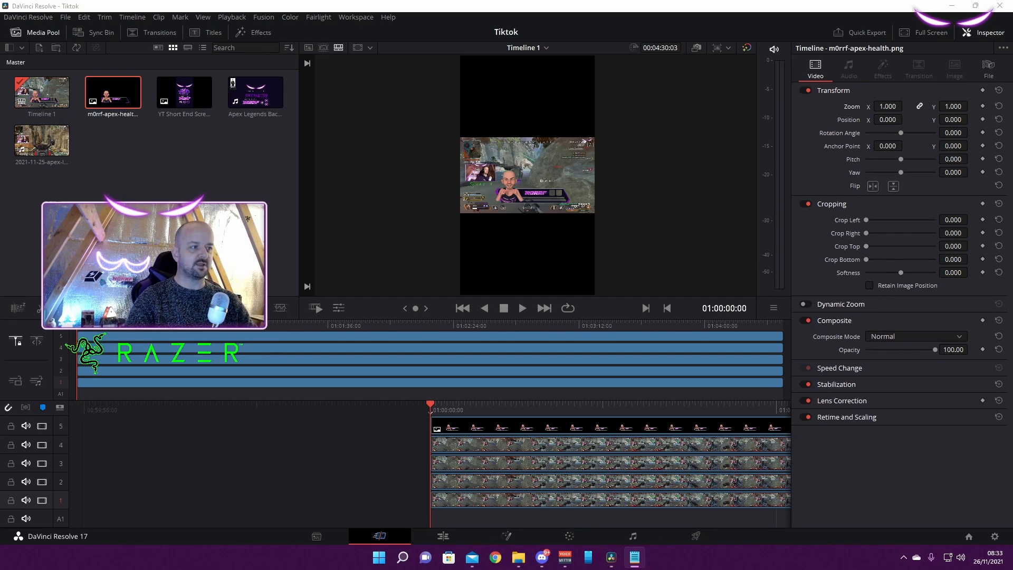
click(580, 500)
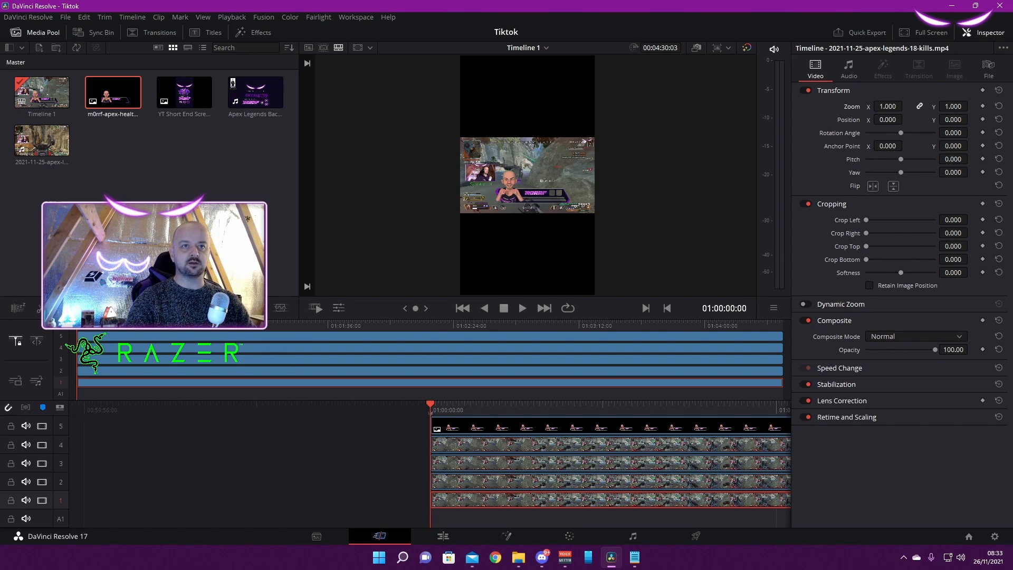
double_click(888, 107)
text(2.330)
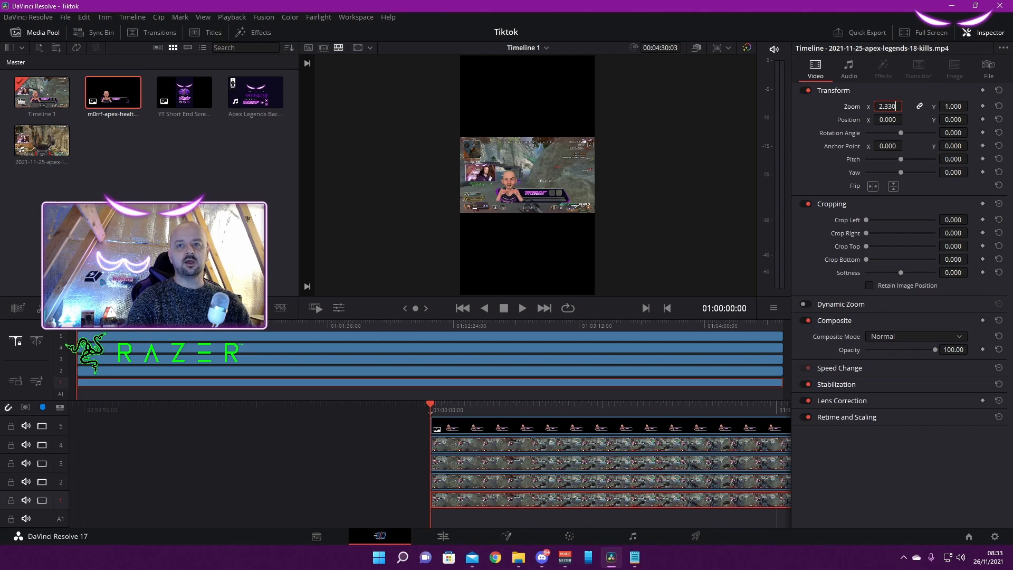
key(alt+Tab)
double_click(953, 120)
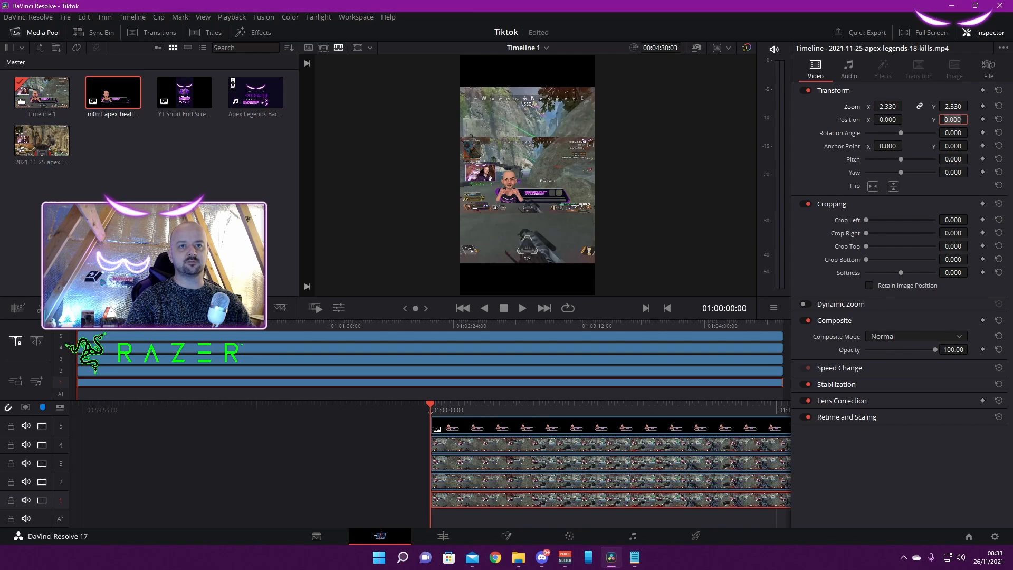
text(-15.000)
key(Return)
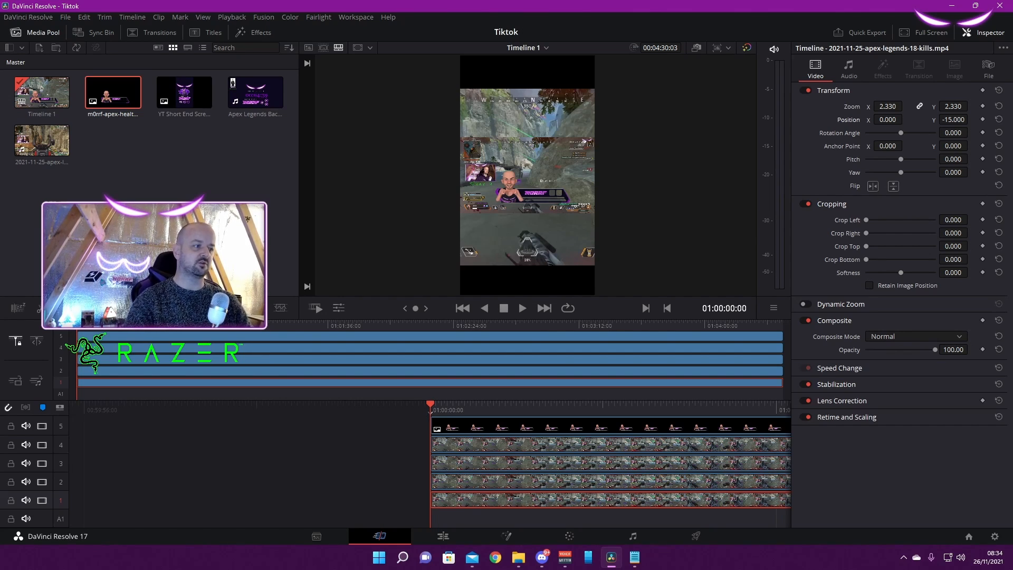
Set the track 2 gameplay clip's zoom to 2.940 and its position to X 1109, Y 648
click(581, 482)
key(alt+Tab)
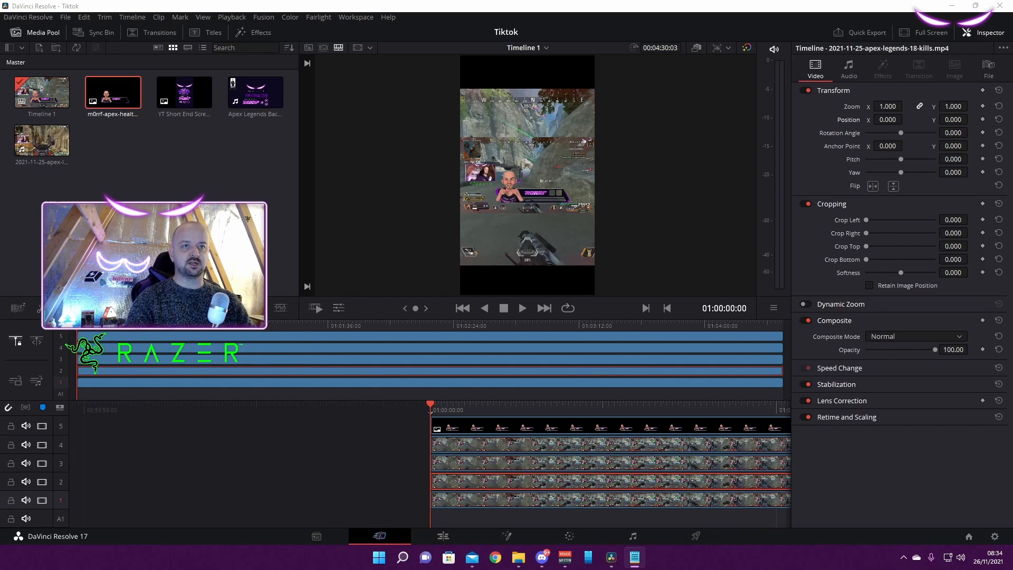
double_click(887, 106)
text(2.940)
key(alt+Tab)
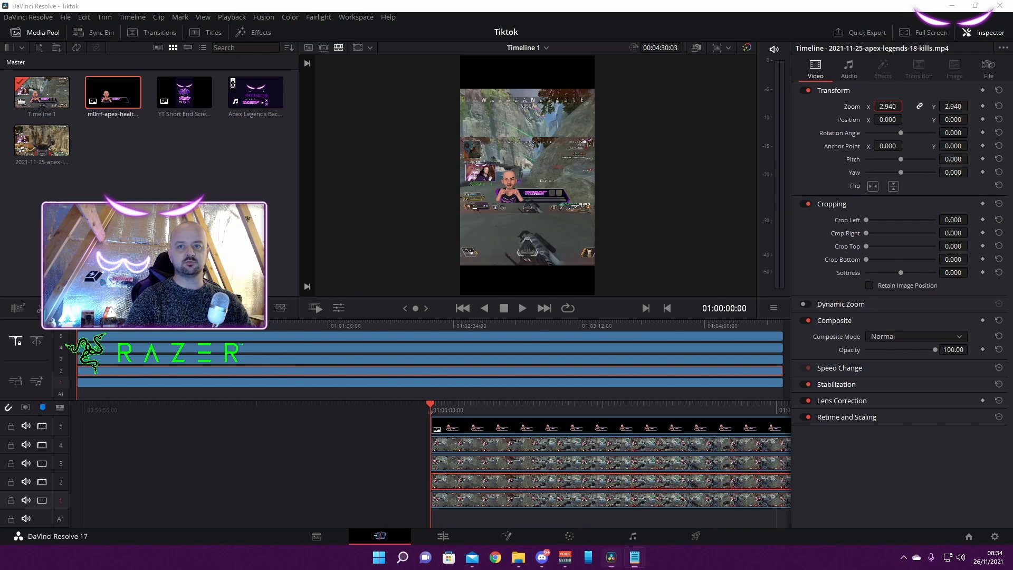
double_click(887, 120)
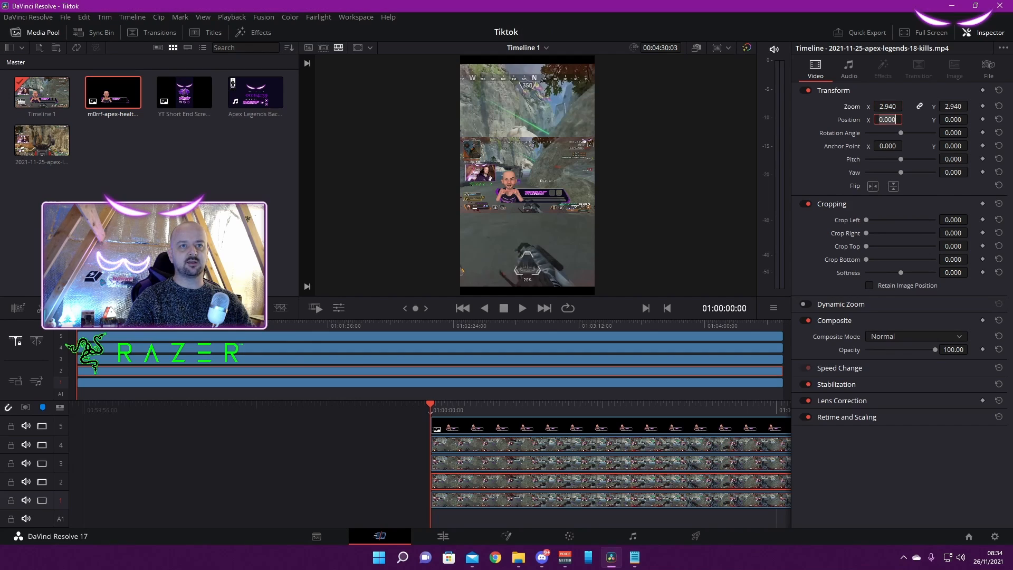
text(1109.000)
key(alt+Tab)
double_click(953, 120)
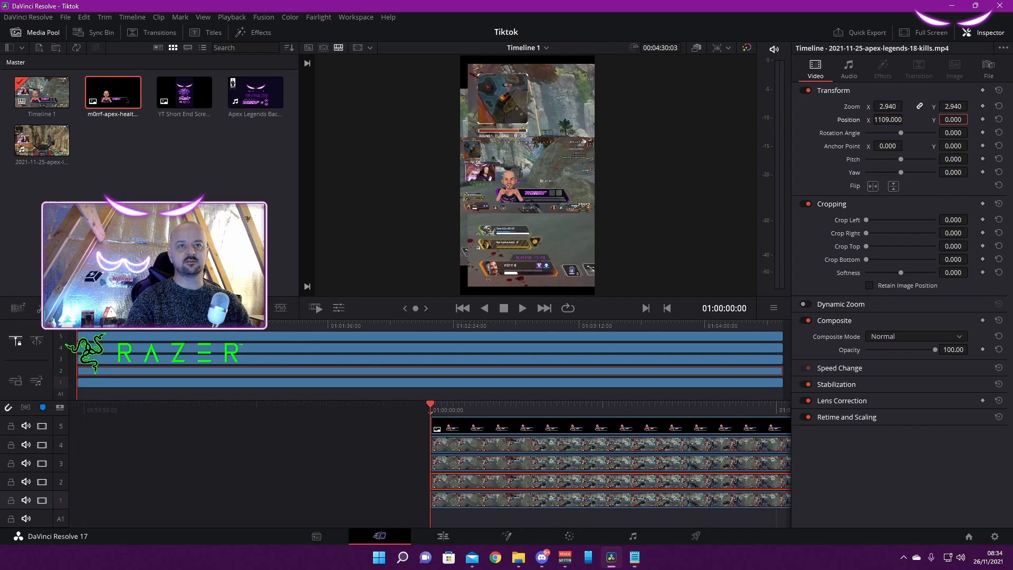
text(648.000)
Crop the track 2 clip by 44 on its left side and 794.999 on its right side
key(alt+Tab)
double_click(953, 220)
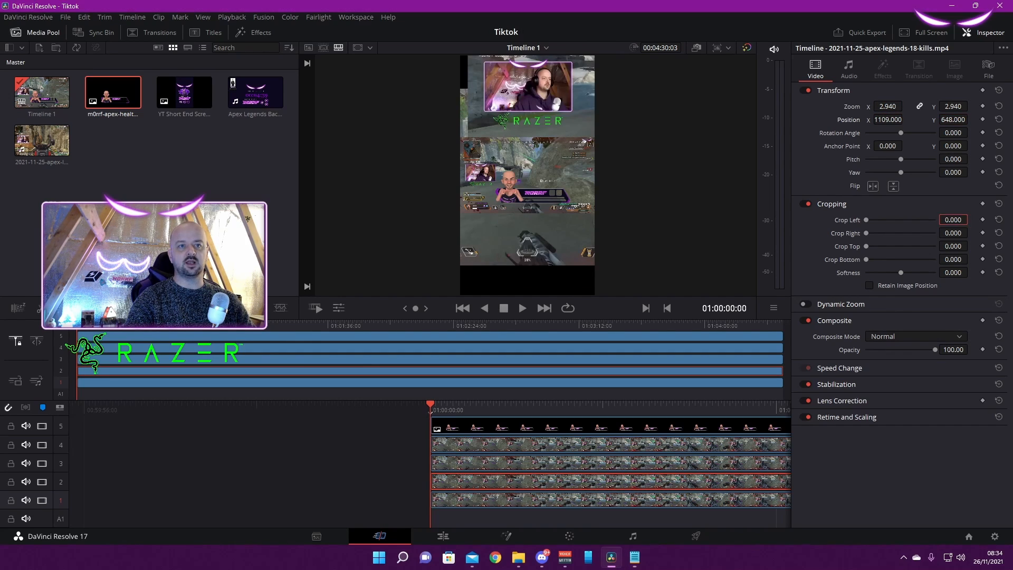
text(44.000)
key(alt+Tab)
double_click(953, 233)
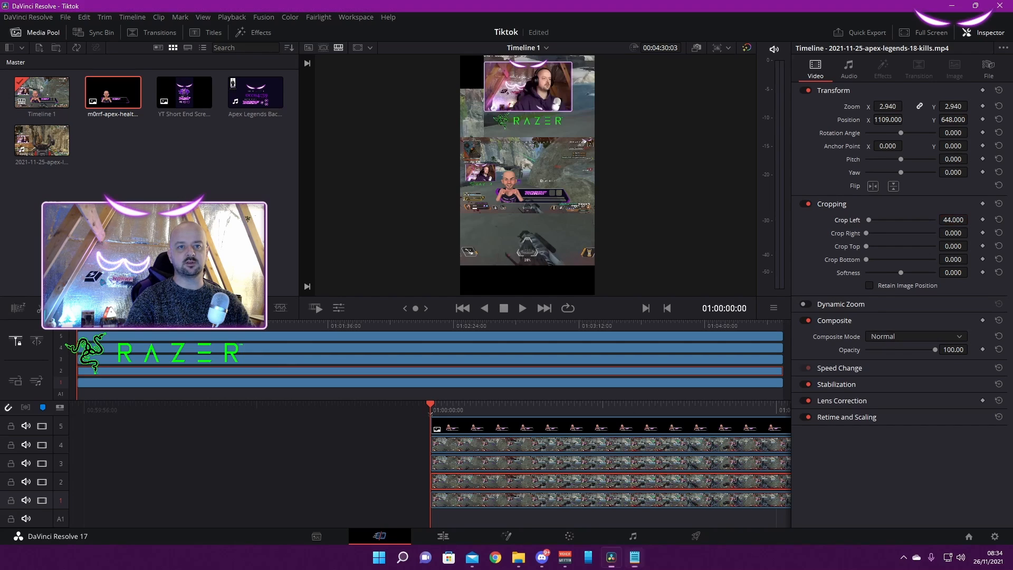
text(794.999)
Crop the track 2 clip by 215 at the top and 256.001 at the bottom, with softness -0.200
key(alt+Tab)
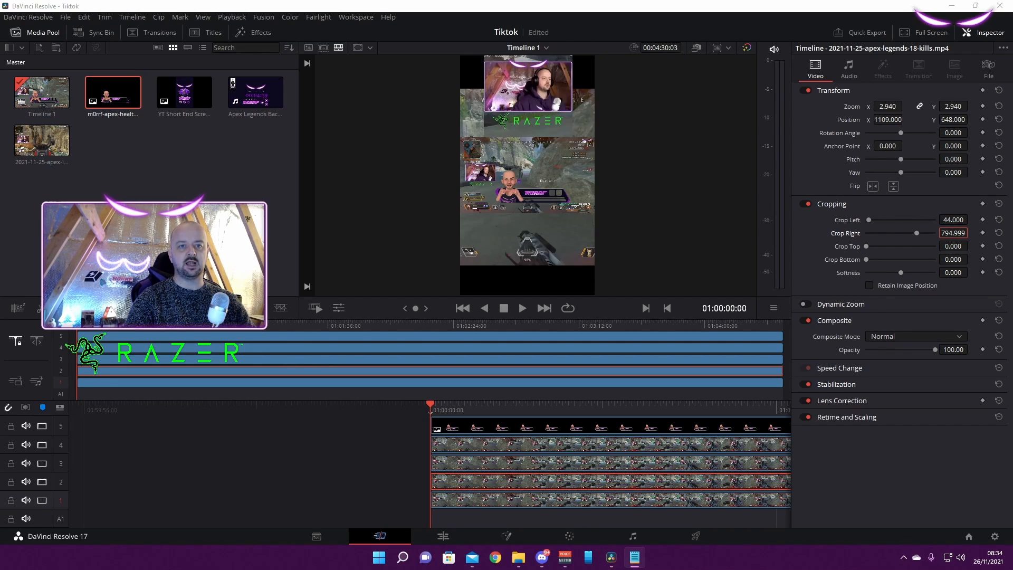
double_click(953, 246)
text(215.000)
key(alt+Tab)
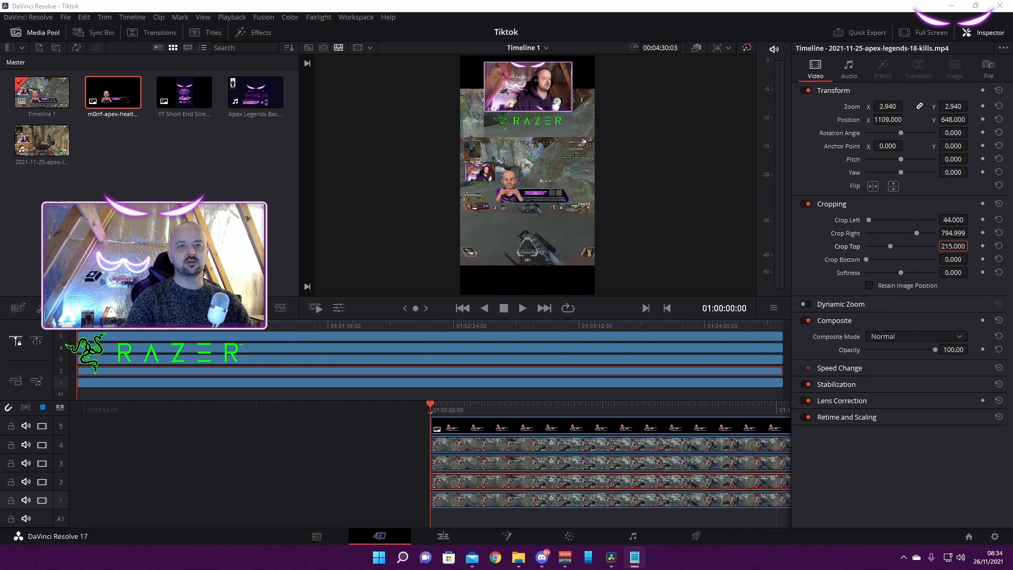
double_click(953, 259)
text(256.001)
key(alt+Tab)
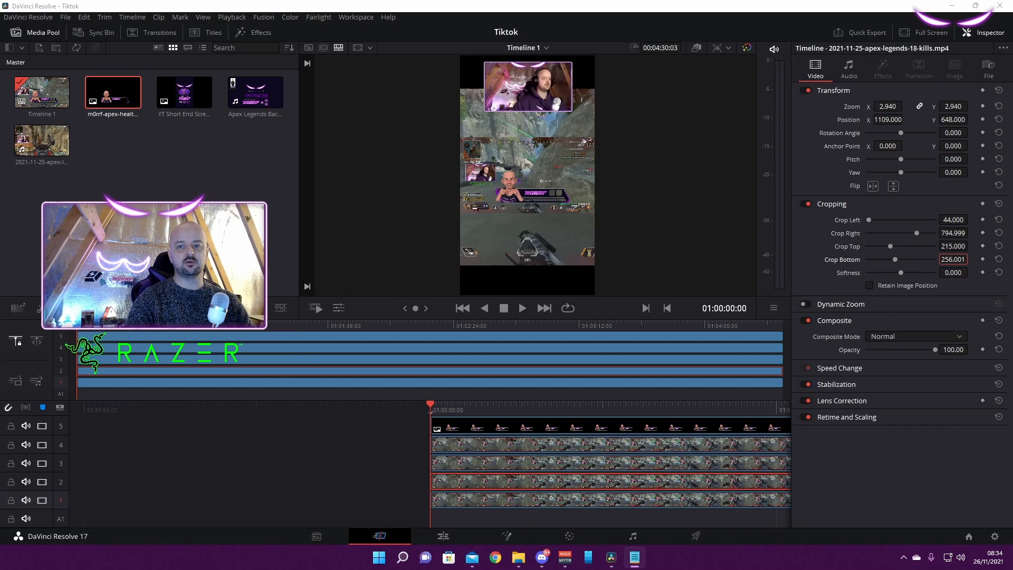
double_click(952, 273)
text(-0.200)
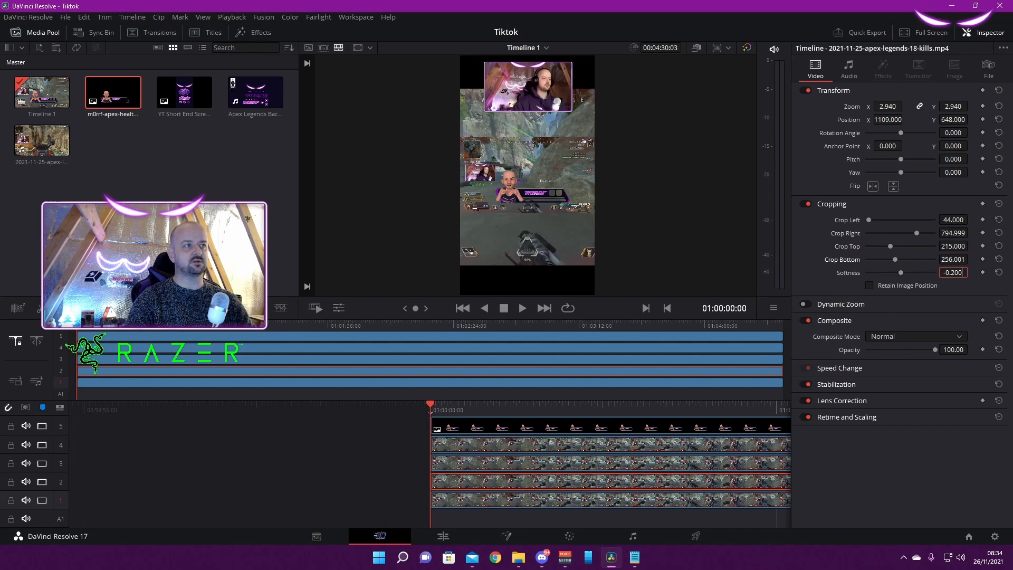
key(Return)
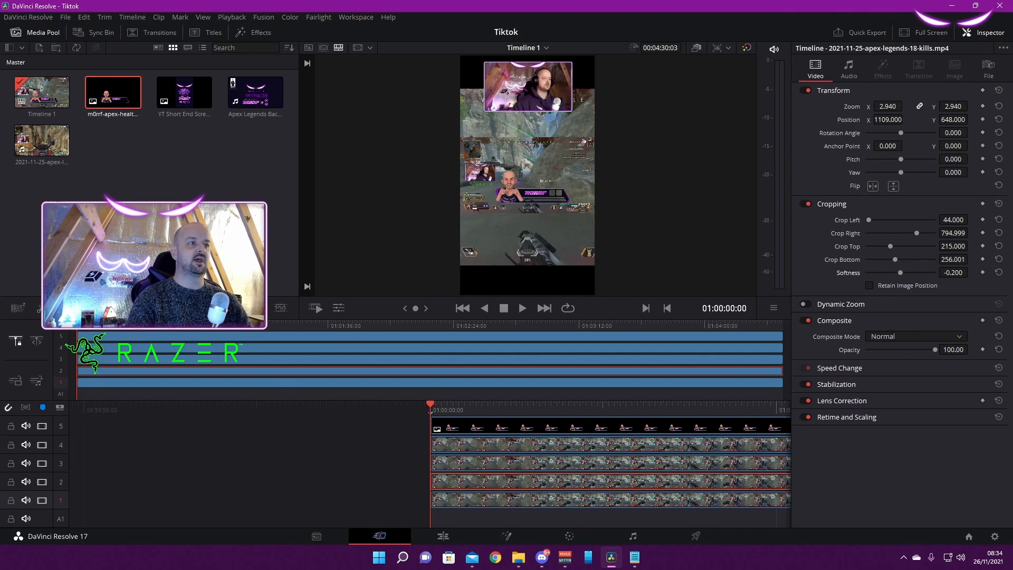
Set the track 3 gameplay clip's zoom to 3.940 and its position to X 1606, Y 187
click(611, 463)
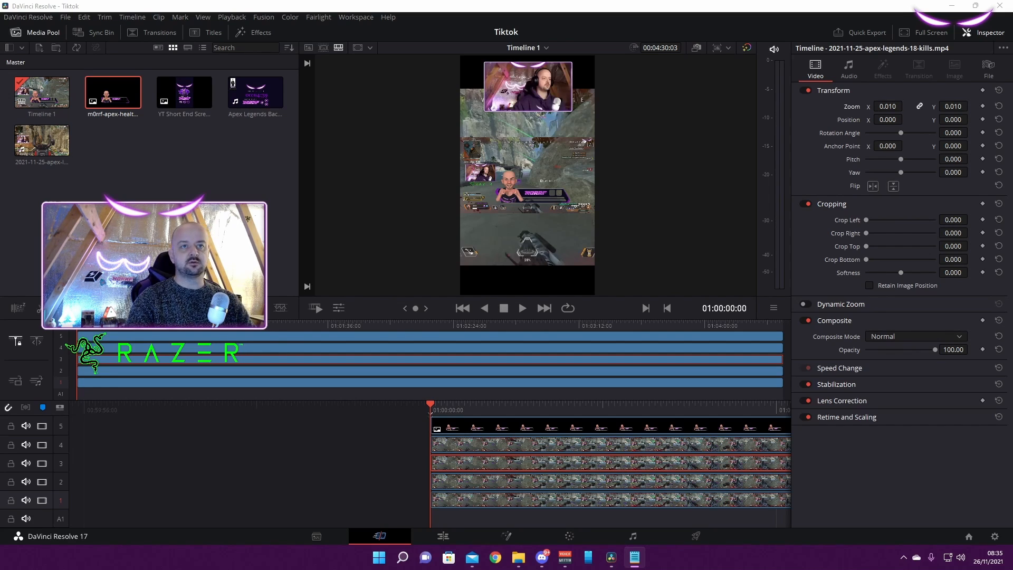
double_click(887, 106)
text(3.940)
key(alt+Tab)
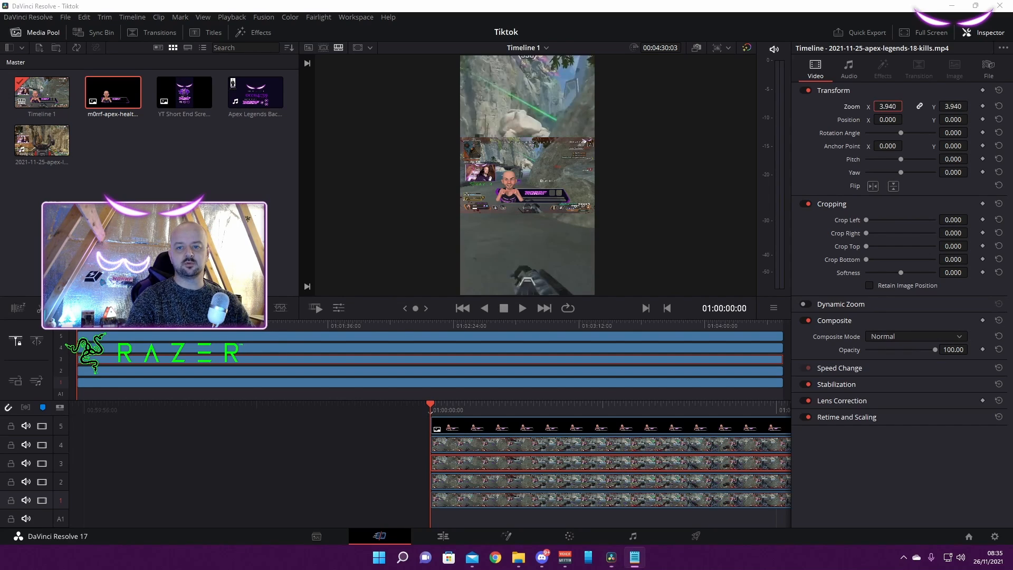
double_click(887, 120)
text(1606.000)
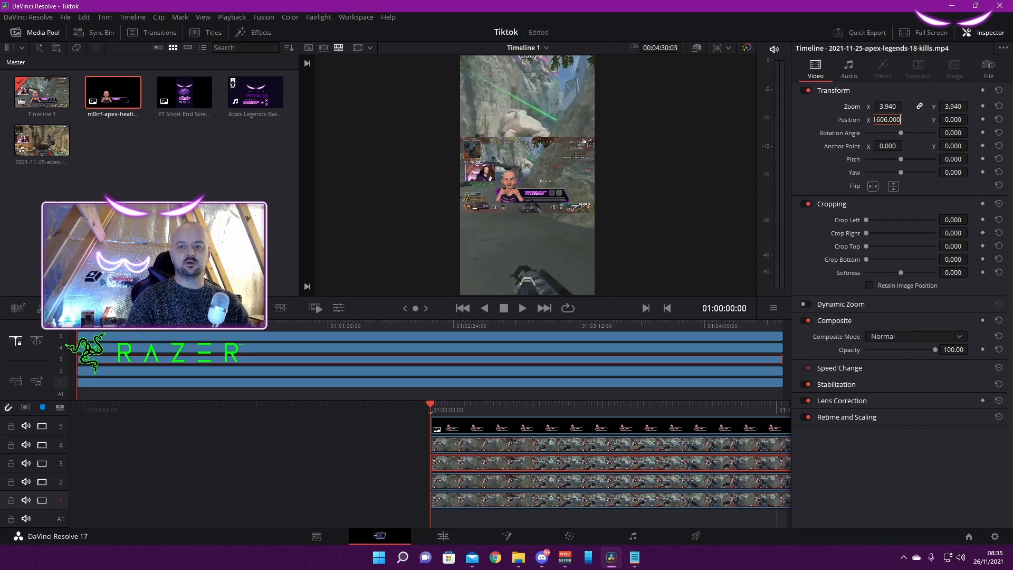
key(alt+Tab)
Crop the track 3 clip by 98 on its left side and 845.999 on its right side
key(alt+Tab)
double_click(953, 120)
text(187.000)
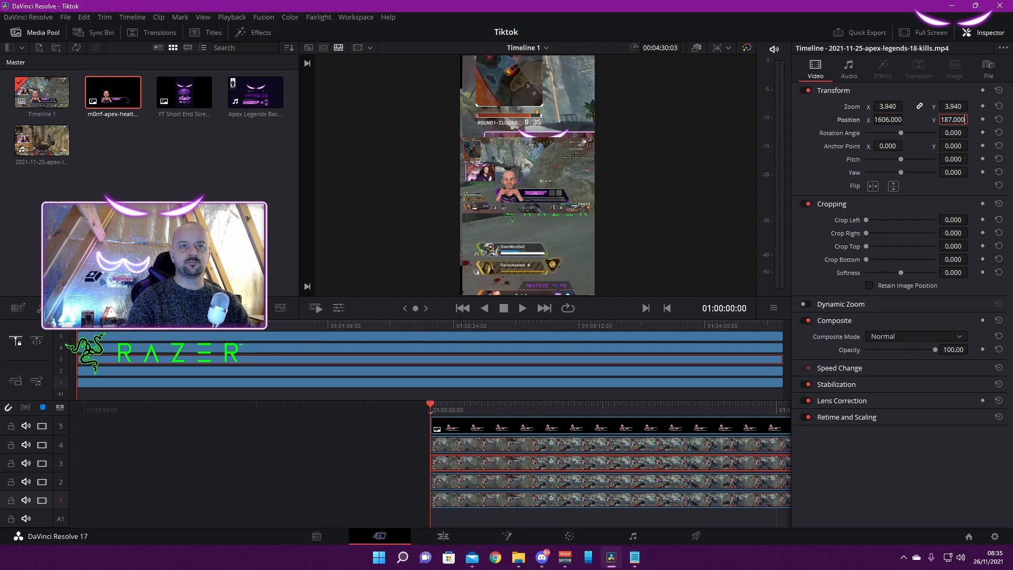
key(alt+Tab)
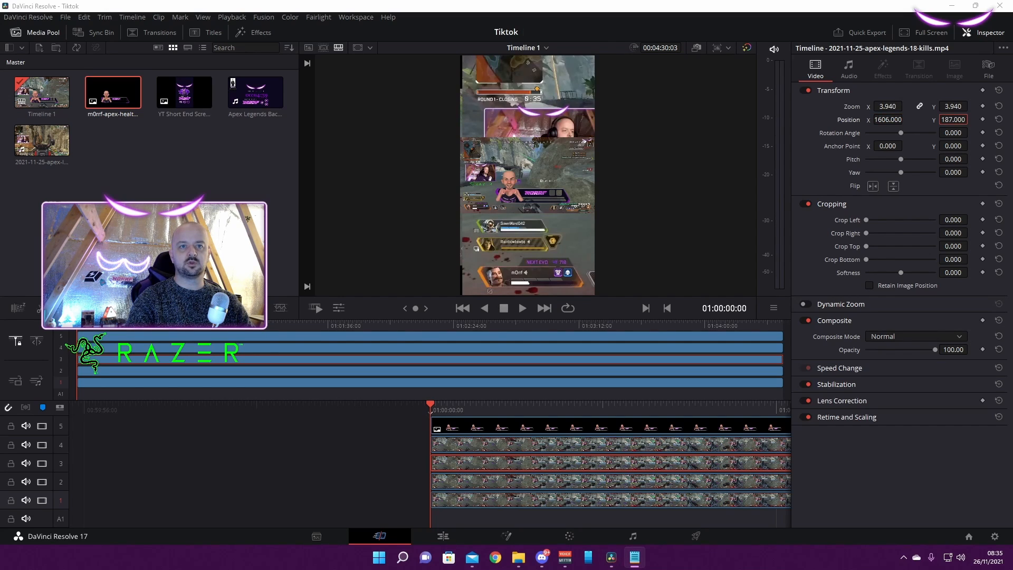
double_click(953, 220)
text(98.000)
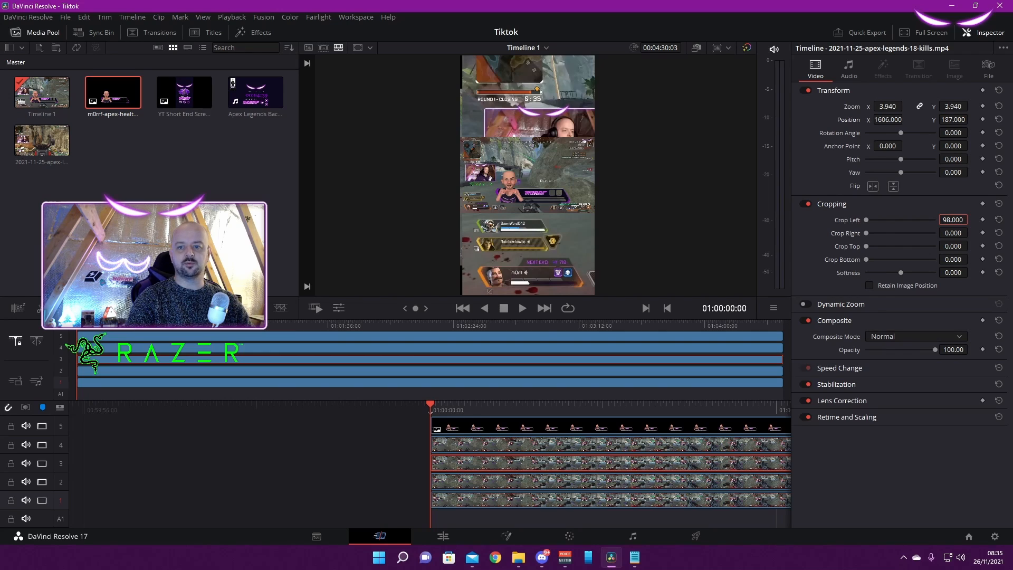
key(alt+Tab)
key(alt+Tab)
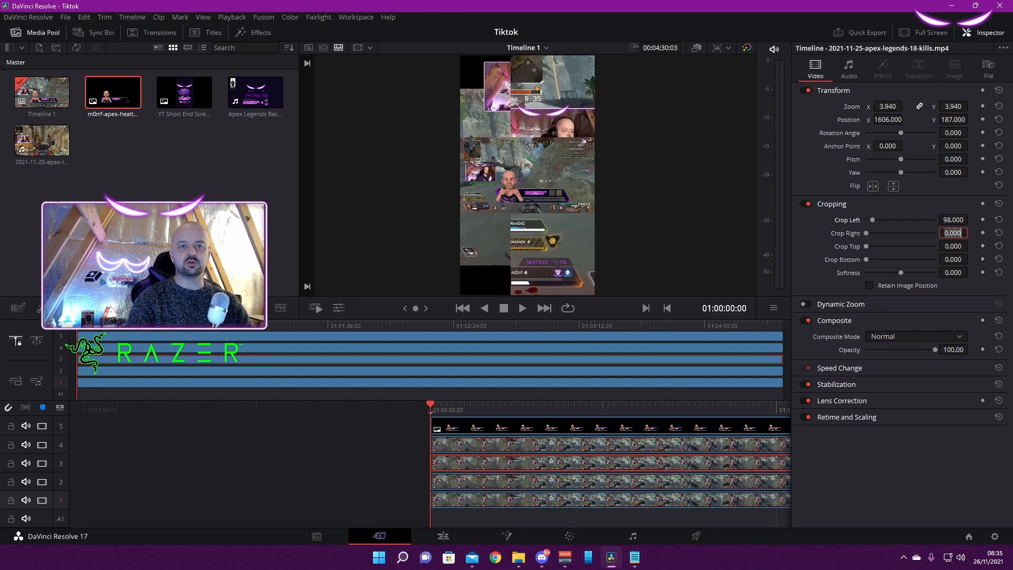
double_click(953, 233)
text(845.999)
Crop the track 3 clip by 537 at the top and 31 at the bottom, with softness -2.800
key(alt+Tab)
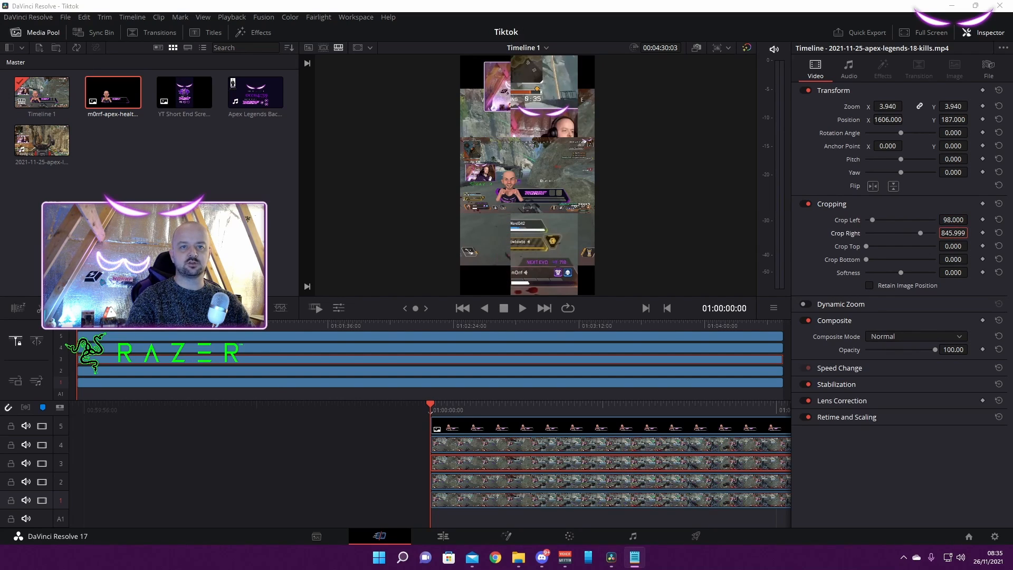
key(alt+Tab)
key(Tab)
text(537.000)
key(alt+Tab)
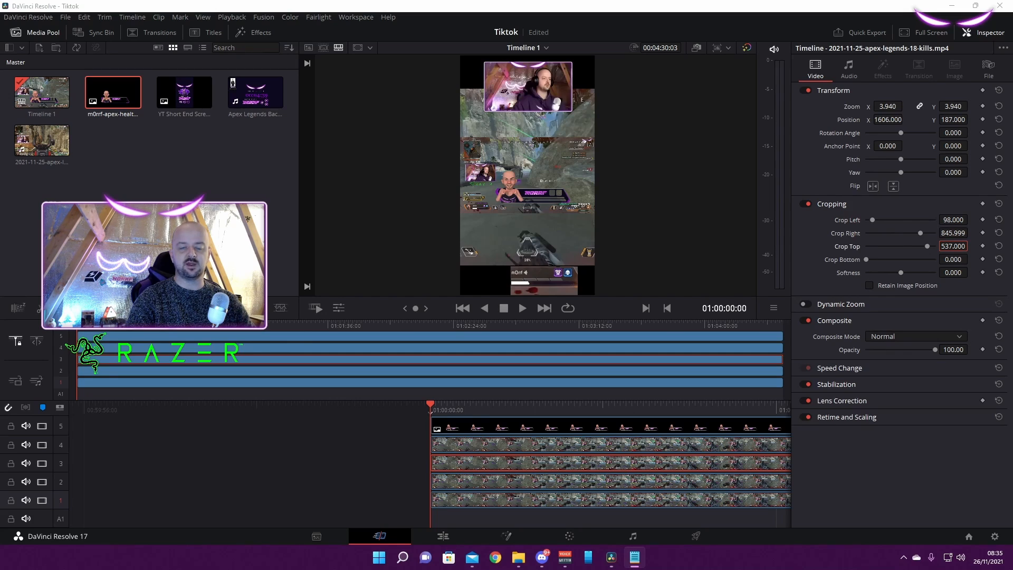
key(alt+Tab)
key(Tab)
text(31)
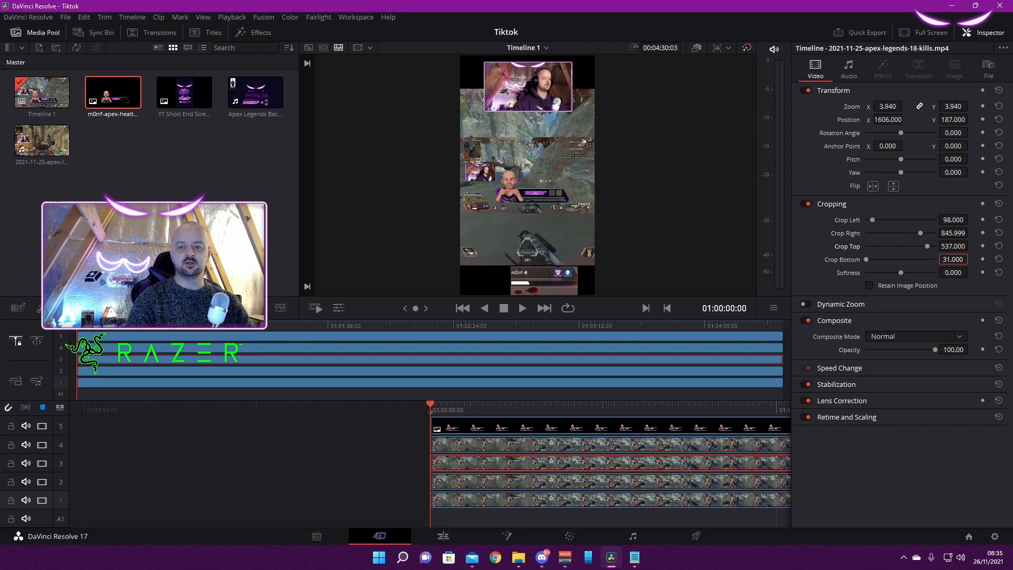
key(alt+Tab)
key(alt+Tab)
key(Tab)
text(-2.800)
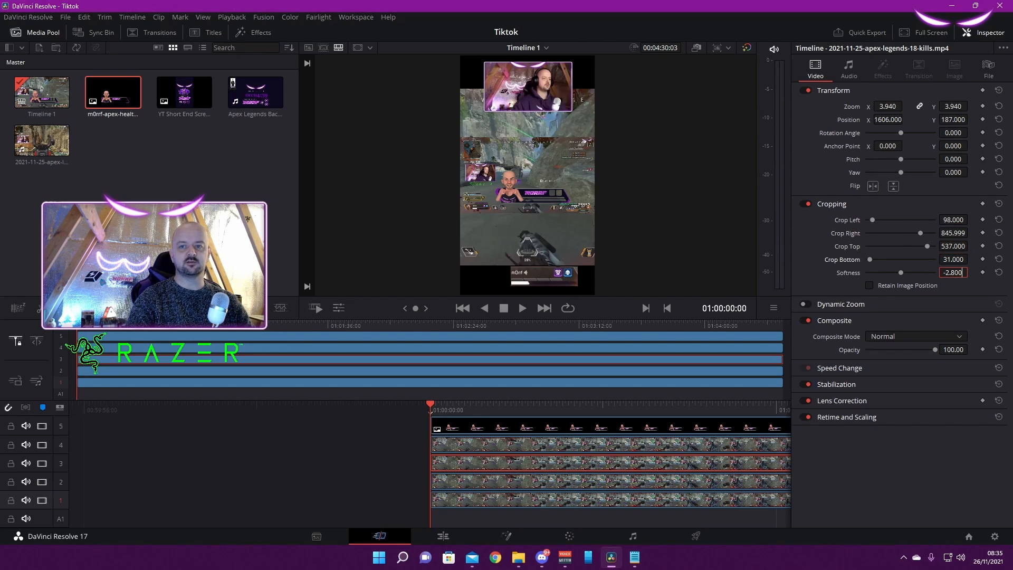
key(alt+Tab)
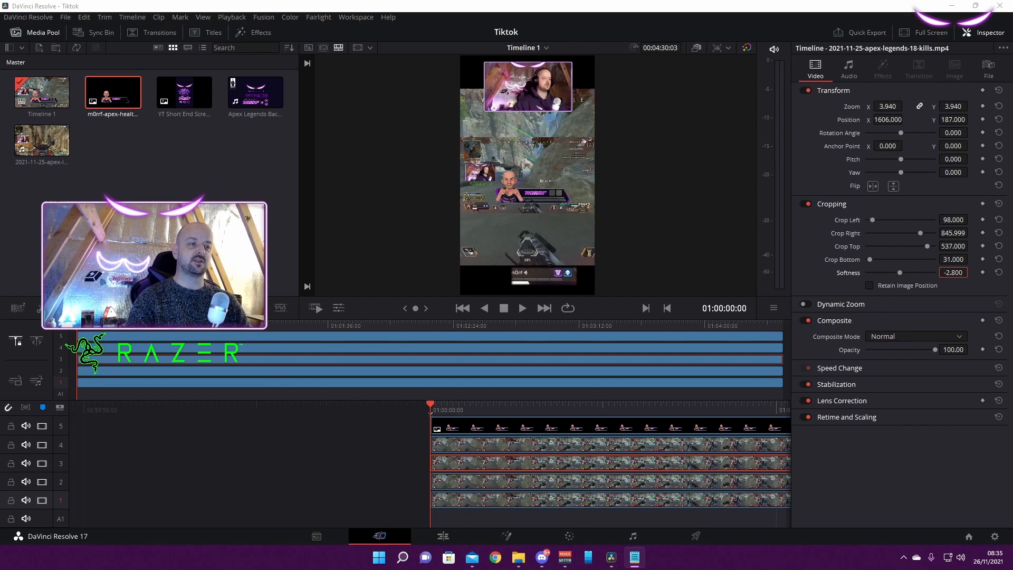
Set the zoom of the track 4 gameplay clip to 3.500 on both axes
click(611, 444)
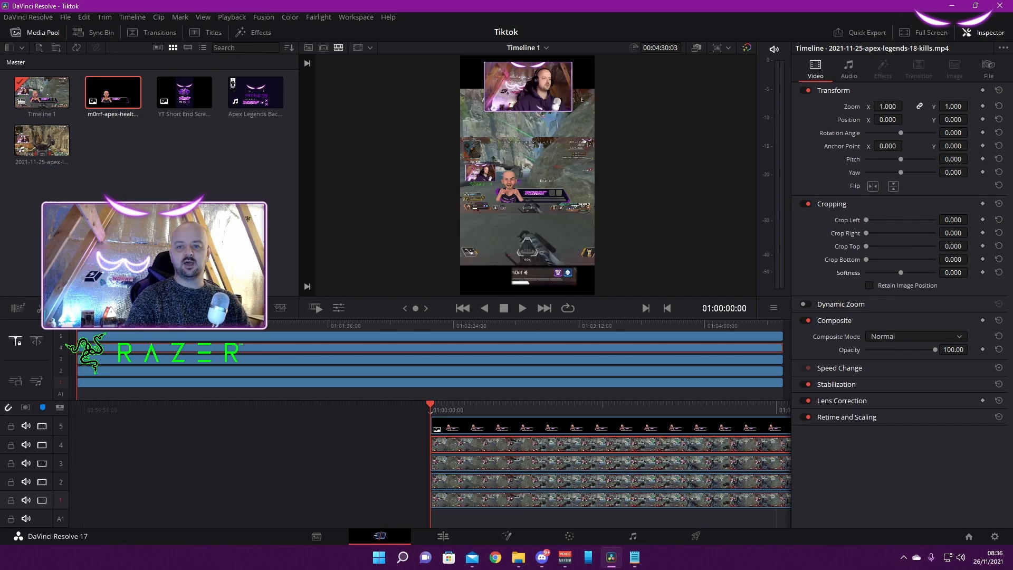
key(alt+Tab)
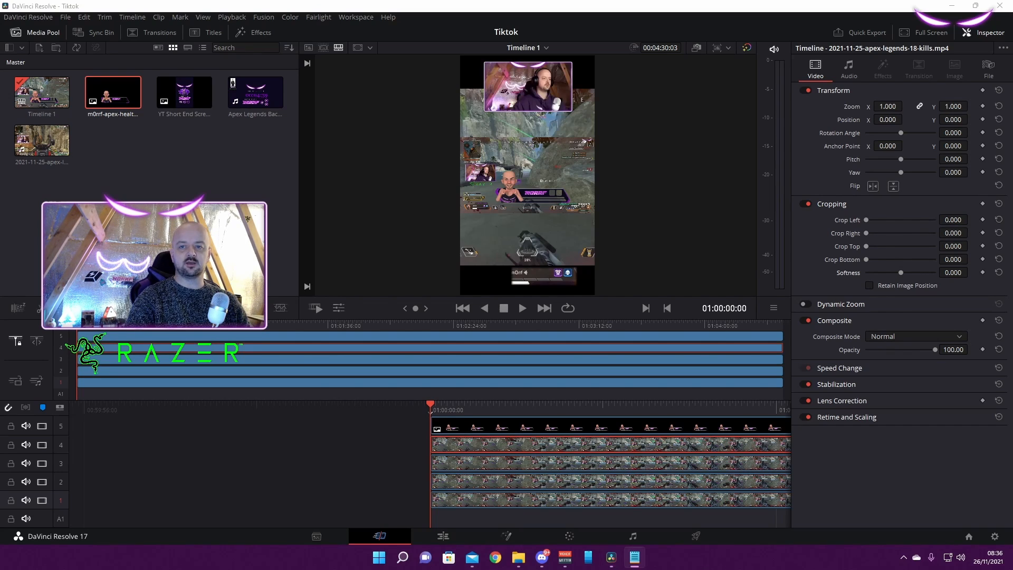
key(alt+Tab)
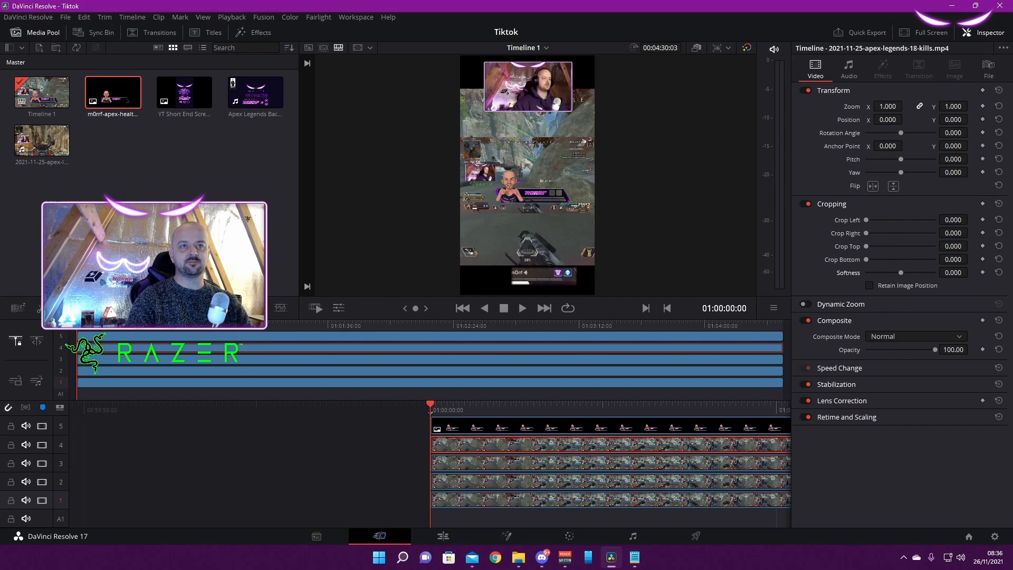
double_click(887, 106)
text(3.500)
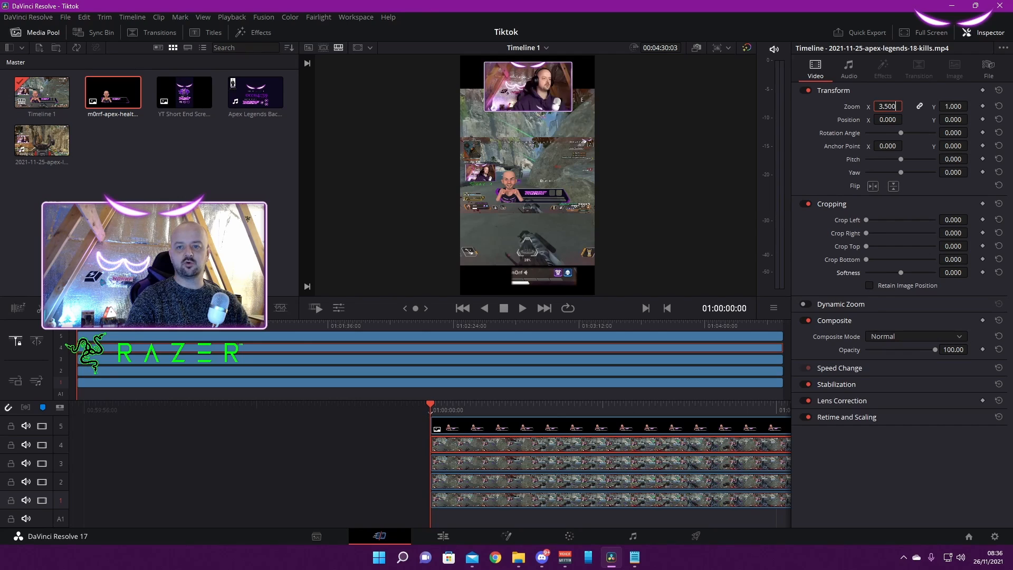
key(Return)
Set the track 4 clip's position to X -1397 and Y -1541
key(alt+Tab)
double_click(887, 120)
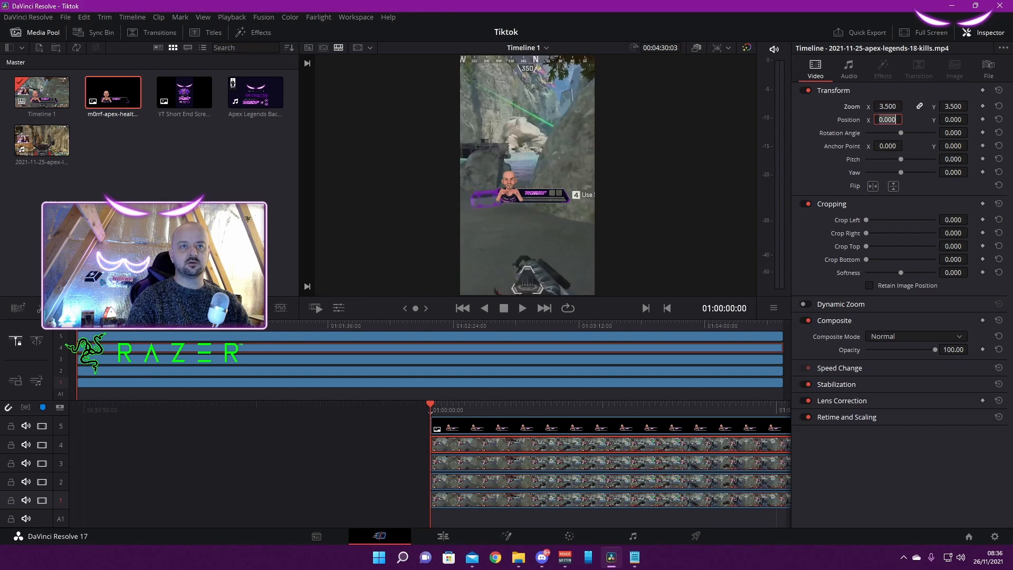
text(-1397.000)
key(alt+Tab)
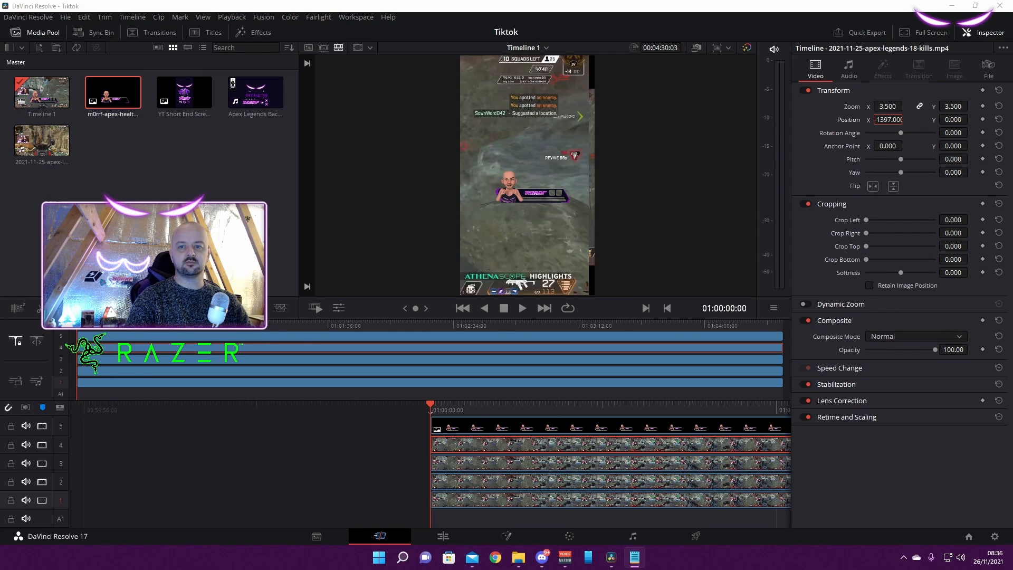
double_click(952, 120)
text(1541.000)
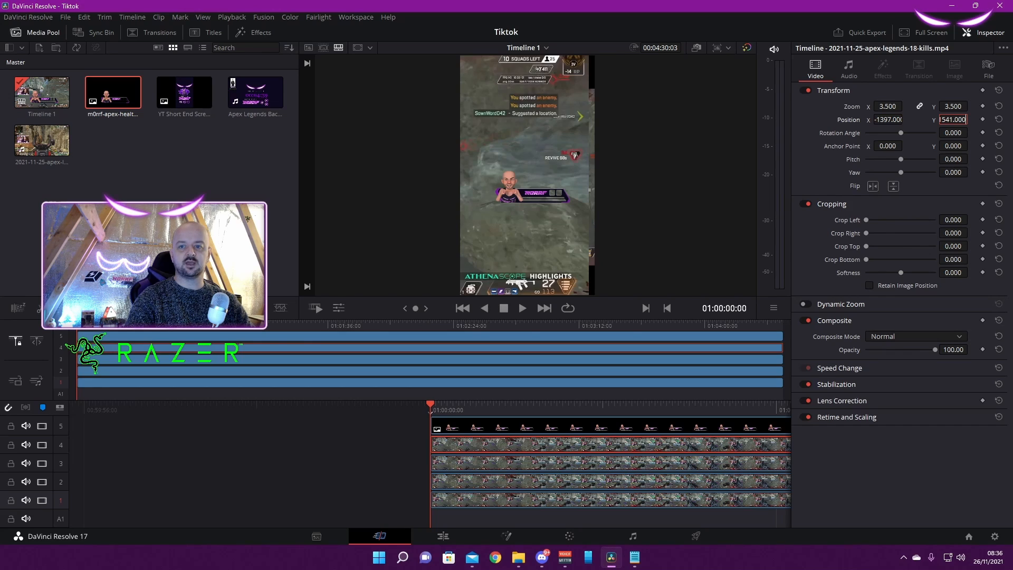
text(-)
key(Return)
Crop the track 4 clip by 903.997 on its left side and 45 on its right side
key(alt+Tab)
double_click(952, 220)
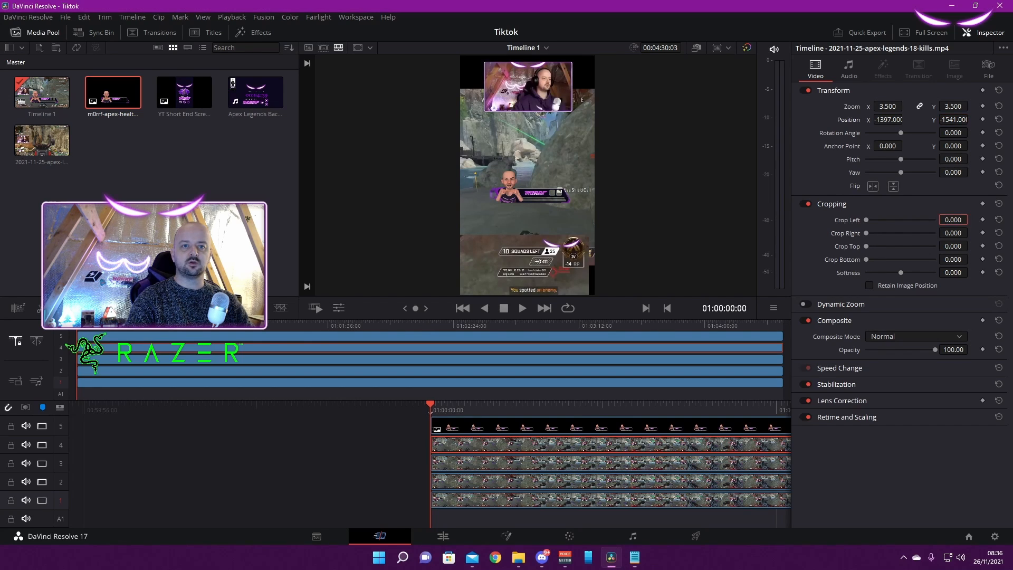
text(903.997)
key(alt+Tab)
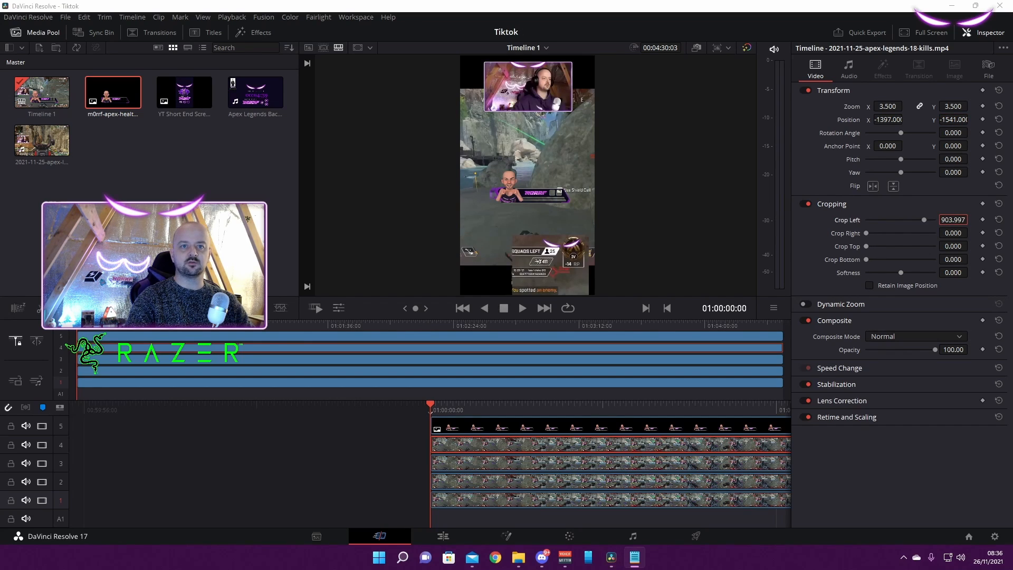
double_click(952, 233)
text(45.000)
Crop the track 4 clip by 57 at the top and 541.001 at the bottom, with softness 3.200
key(alt+Tab)
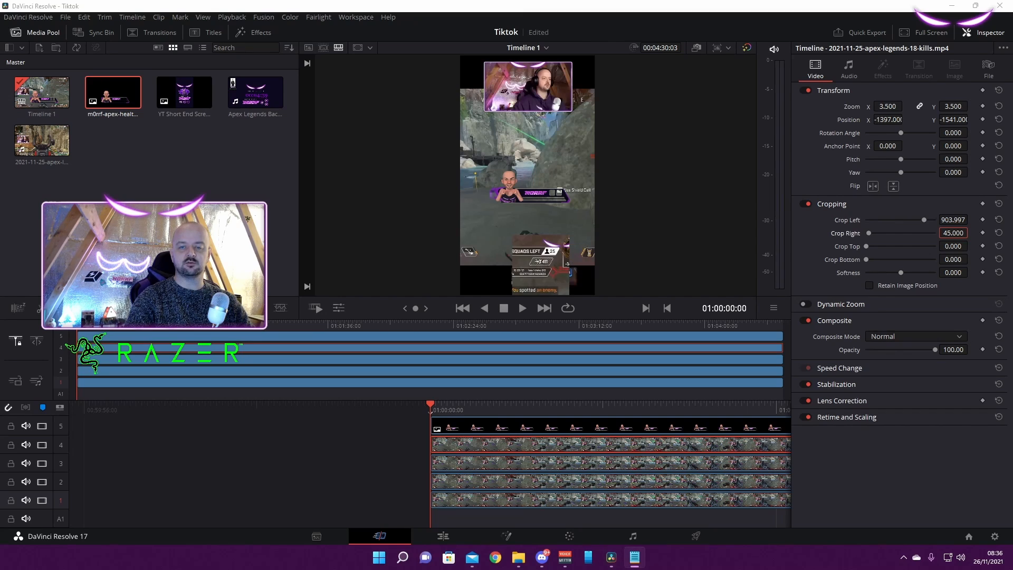
double_click(953, 246)
text(57.000)
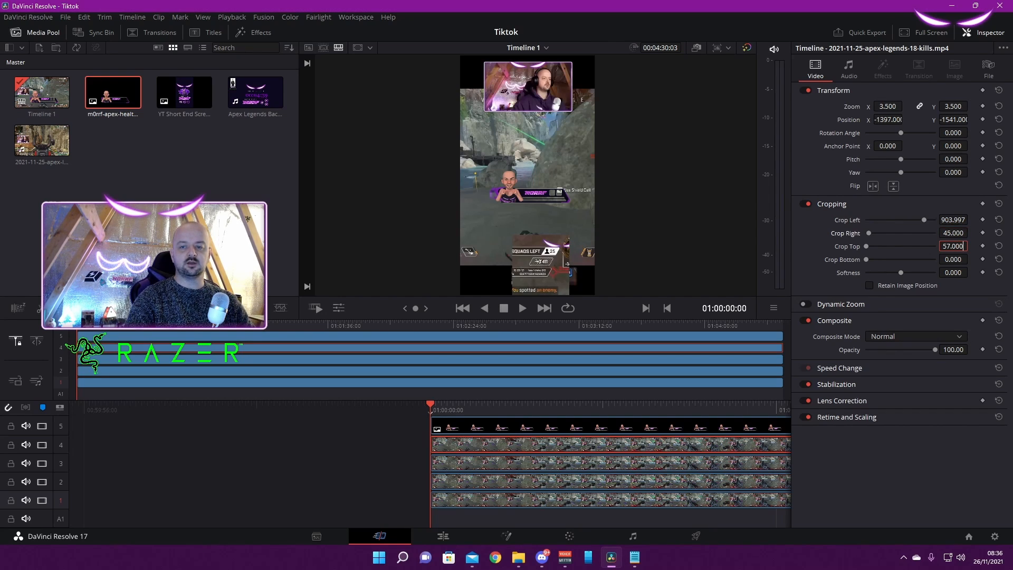
key(alt+Tab)
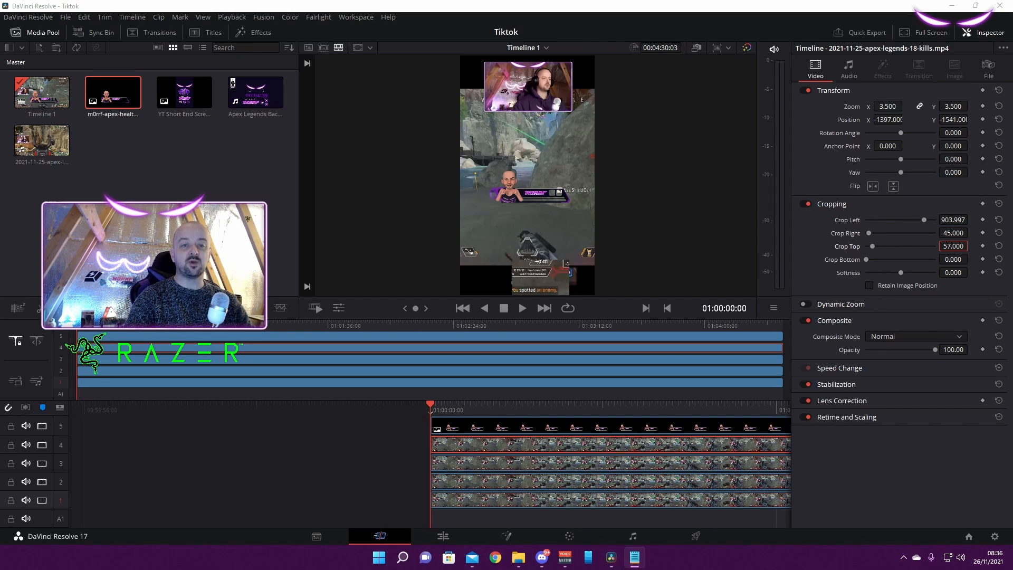
double_click(952, 259)
text(541.001)
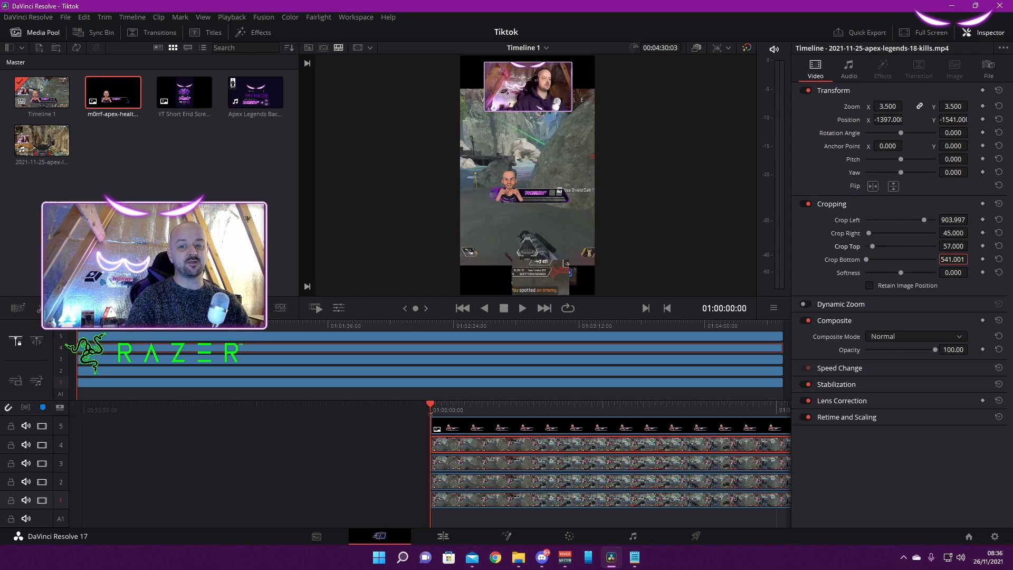
key(alt+Tab)
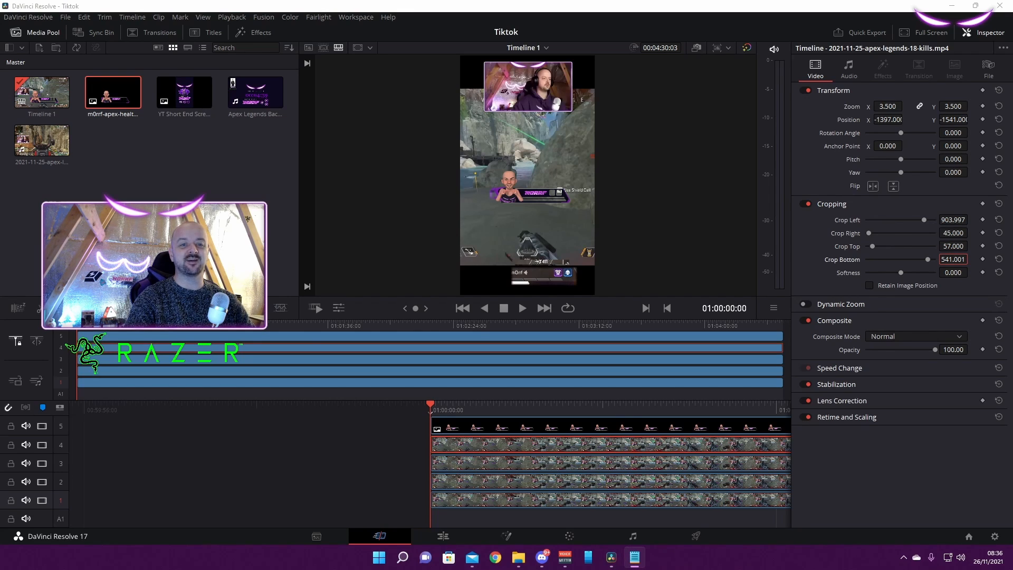
double_click(953, 273)
text(3.200)
key(alt+Tab)
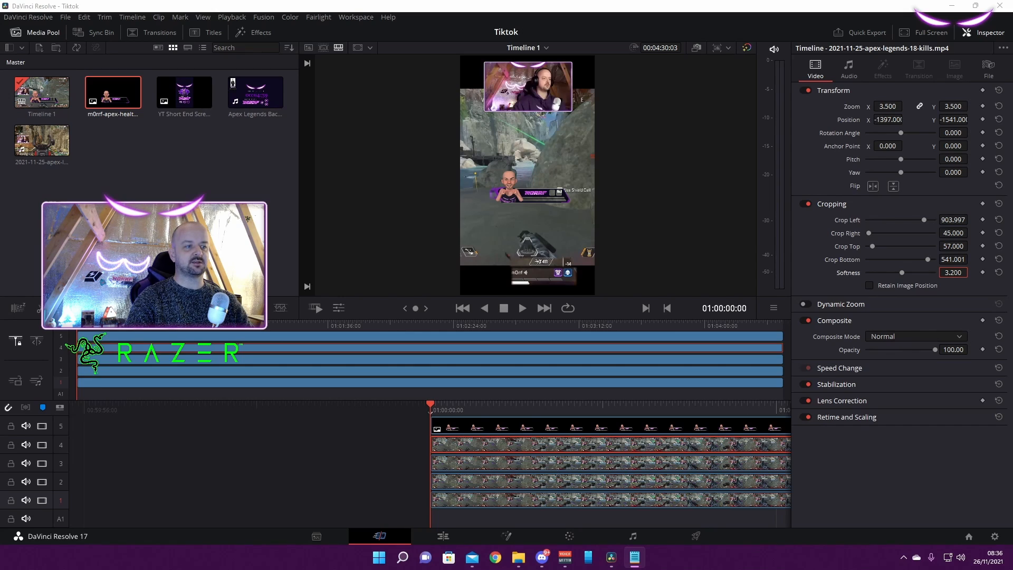
At 01:00:40:44, adjust the track 4 clip's crop to 834.999 left and 82 right, and its position to X -1269, Y -1543
drag(126, 325, 183, 326)
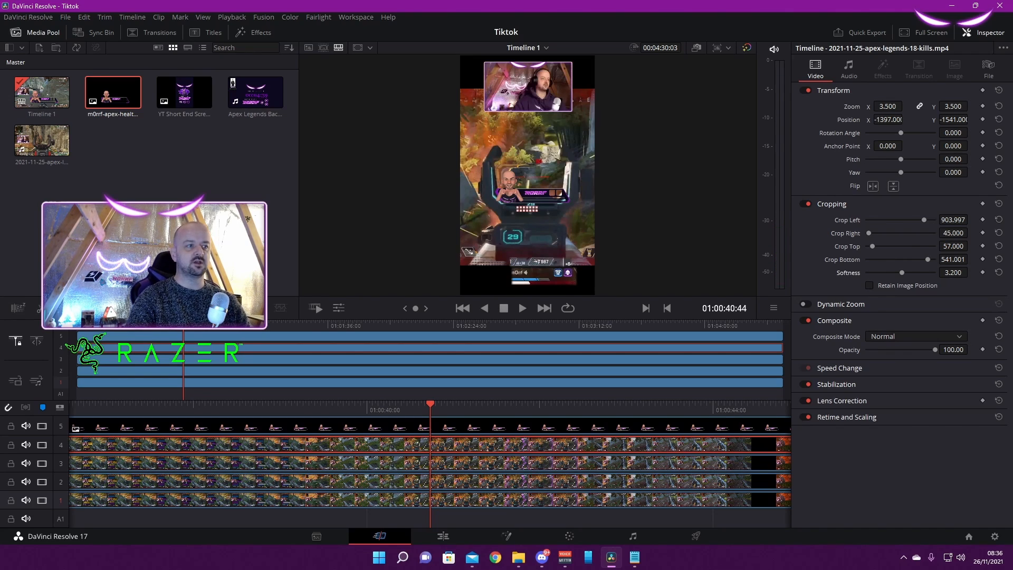
drag(953, 220, 971, 232)
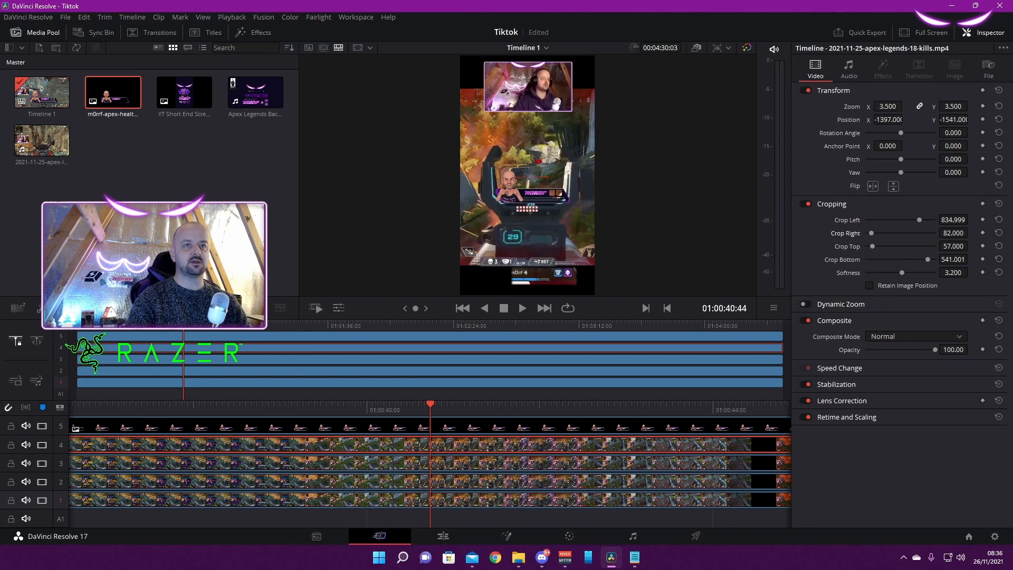
drag(953, 119, 903, 119)
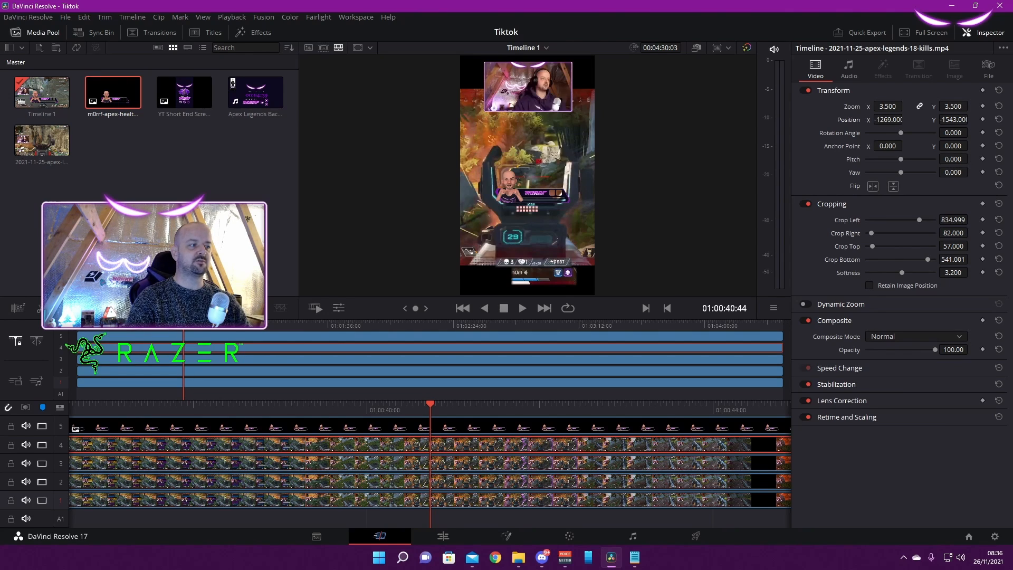
Set the zoom of the m0rrf-apex-health.png overlay on track 5 to 1.400
click(449, 427)
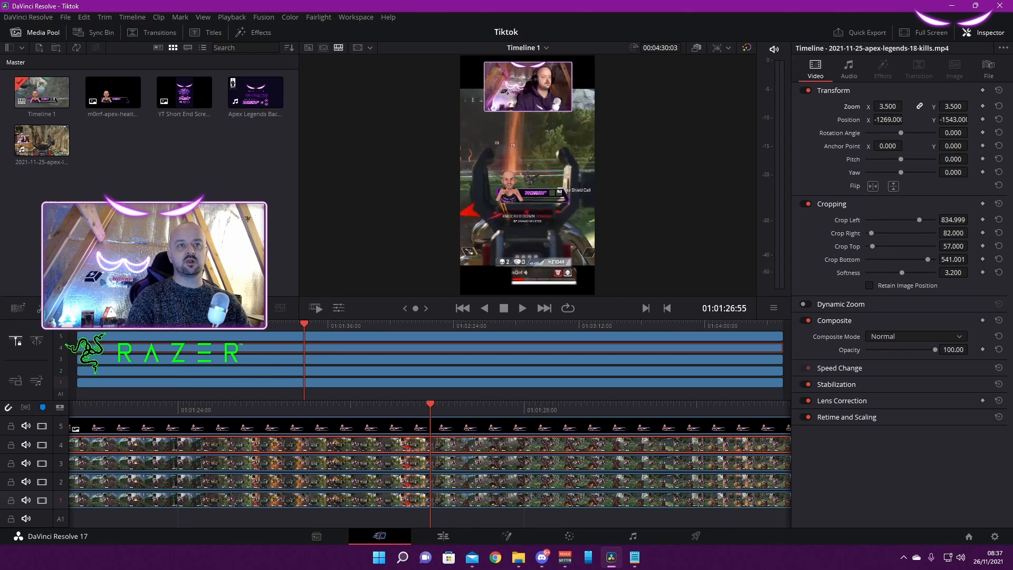
click(449, 427)
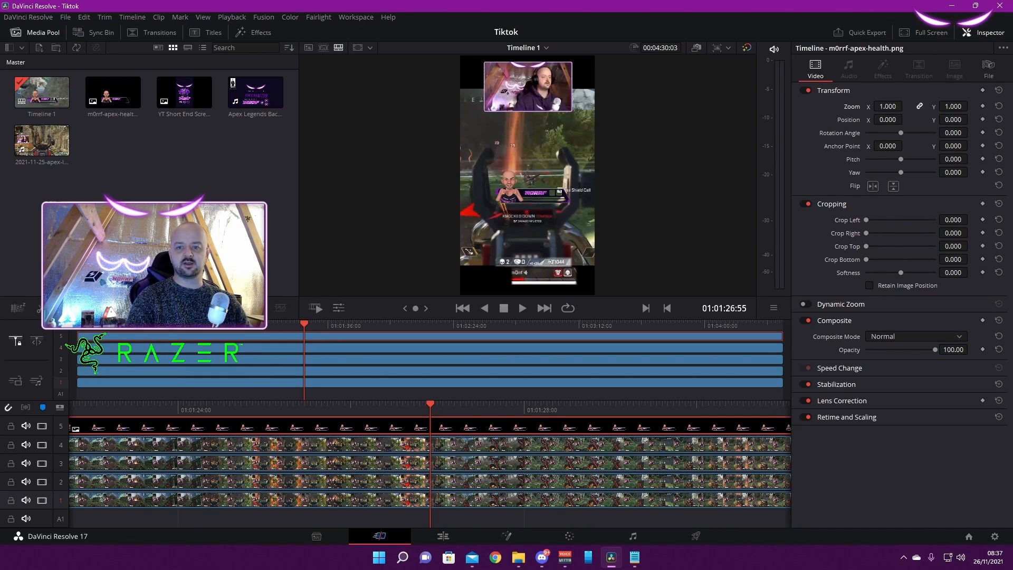
key(alt+Tab)
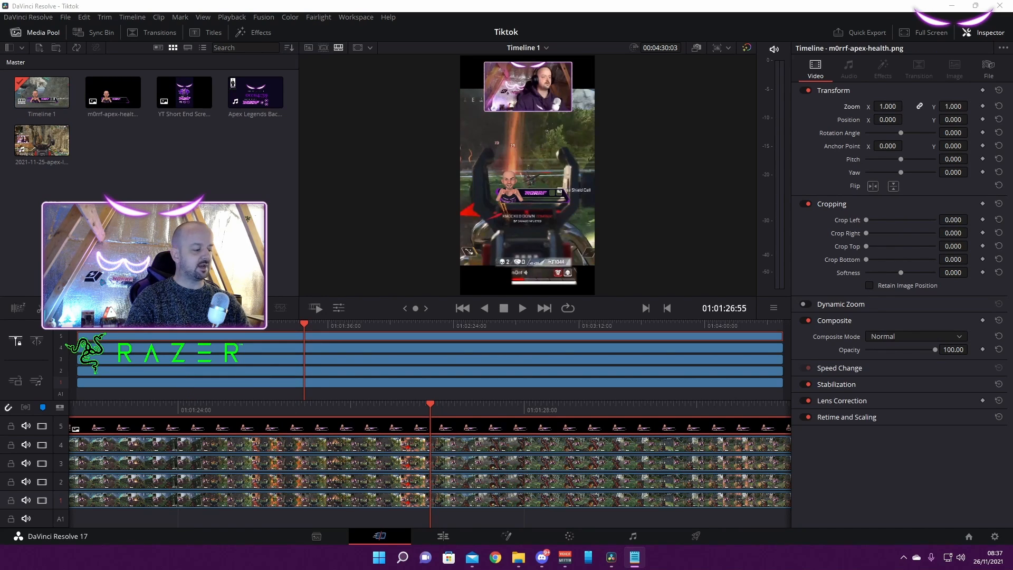
double_click(887, 107)
text(1.400)
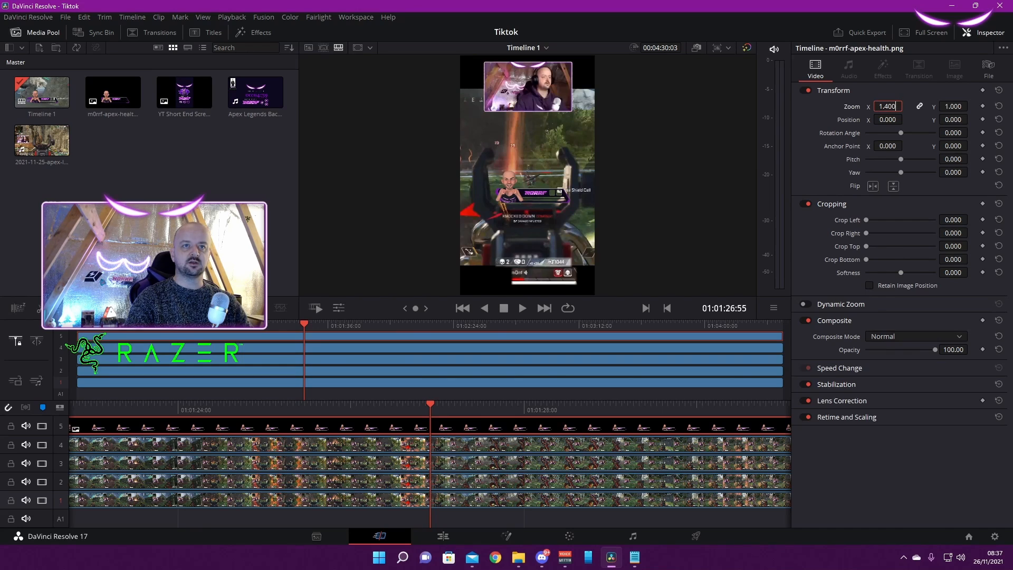
key(Return)
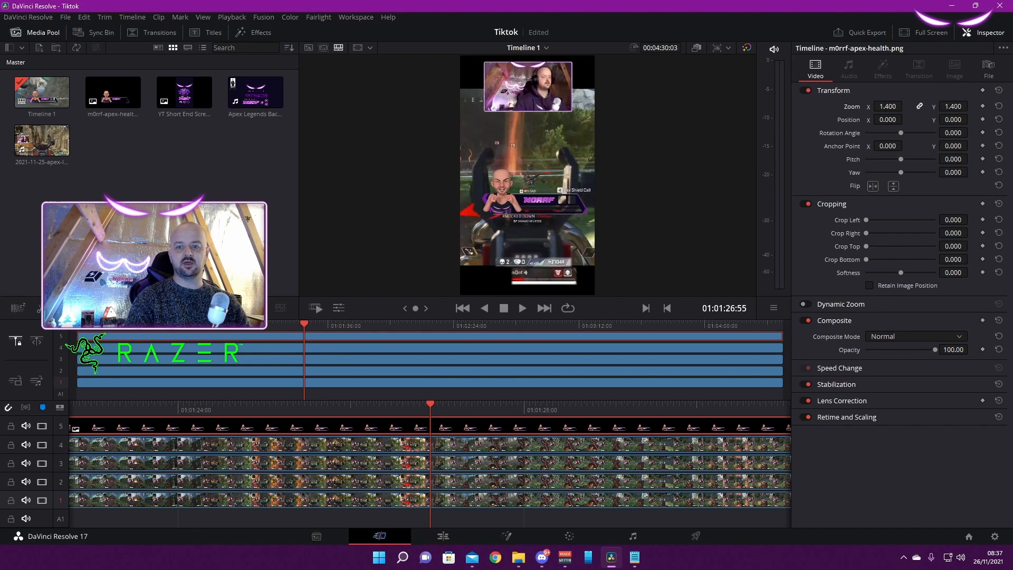
Position the health overlay at X -33 and Y -577 over the player's health bar
key(alt+Tab)
click(887, 120)
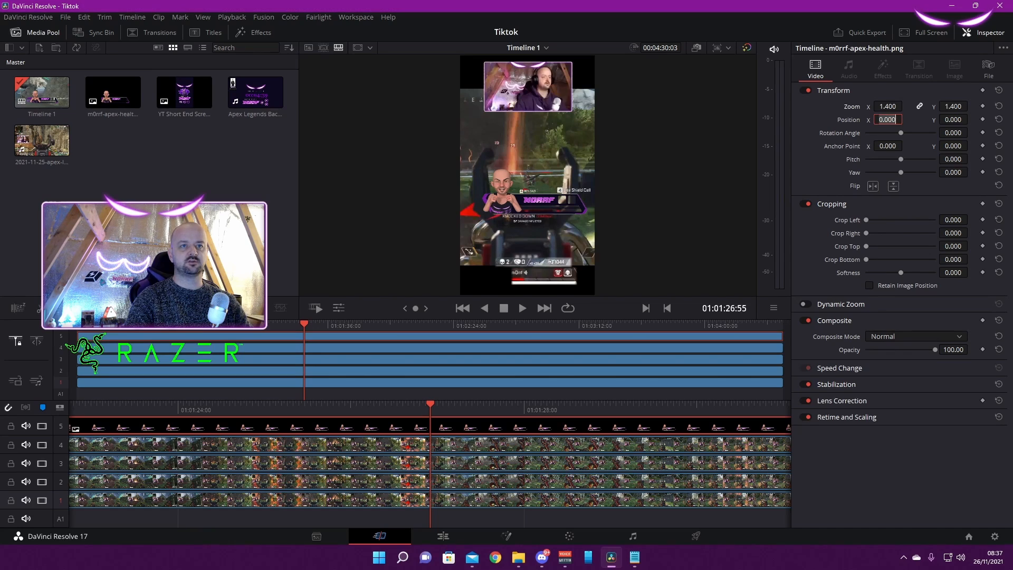
text(-33.000)
key(alt+Tab)
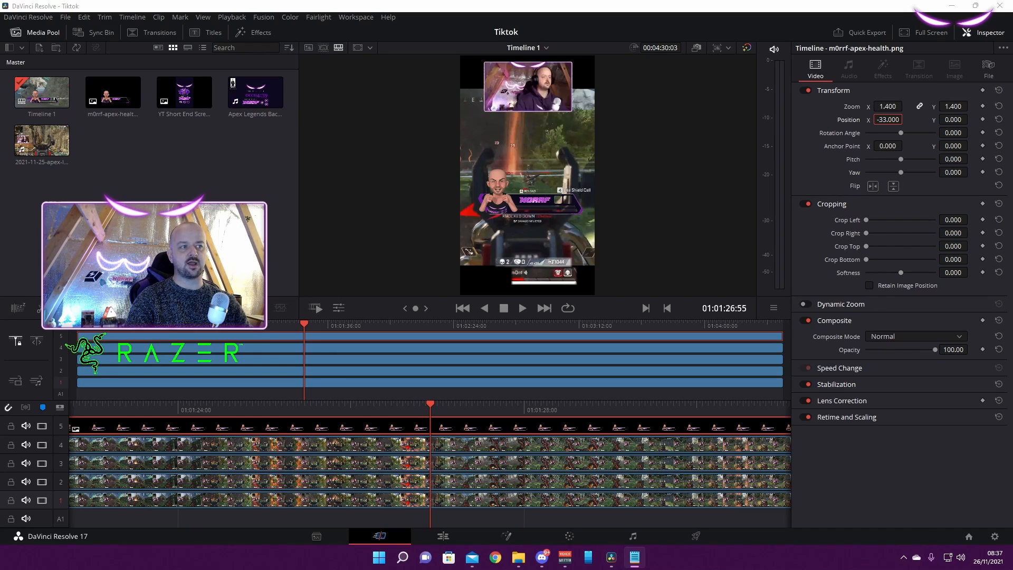
key(alt+Tab)
key(Tab)
text(-577.000)
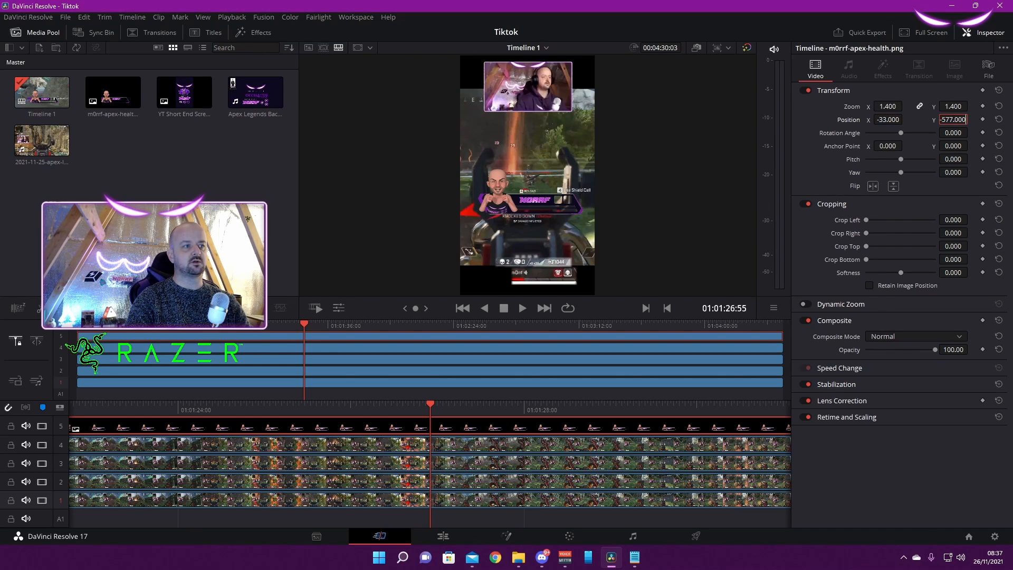
key(Return)
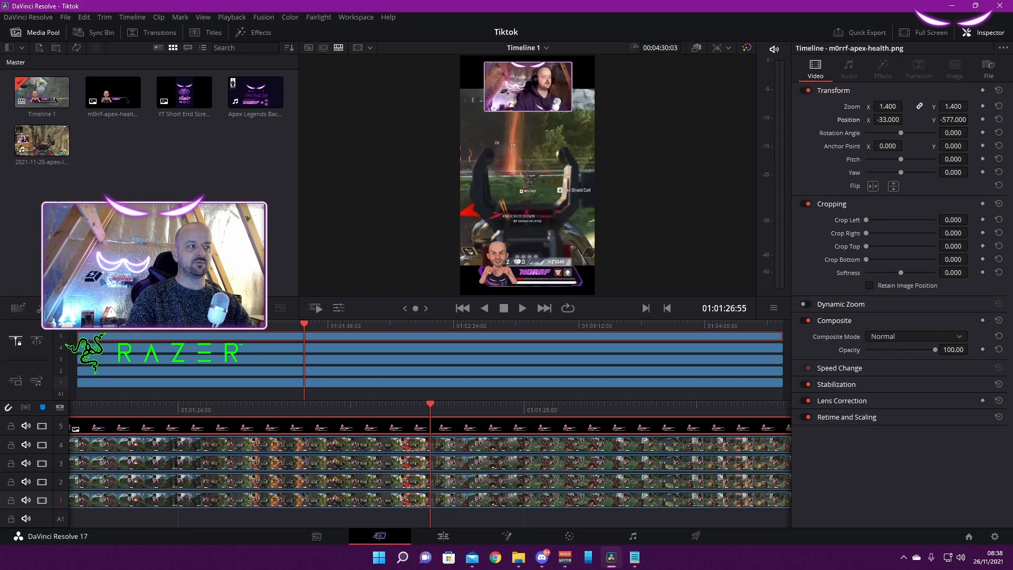
At 01:01:26:19, set the health overlay's position X to -34 and the track 4 clip's position X to -1176
mouse_move(304, 323)
mouse_down()
mouse_move(689, 323)
mouse_move(279, 323)
mouse_move(302, 323)
mouse_up()
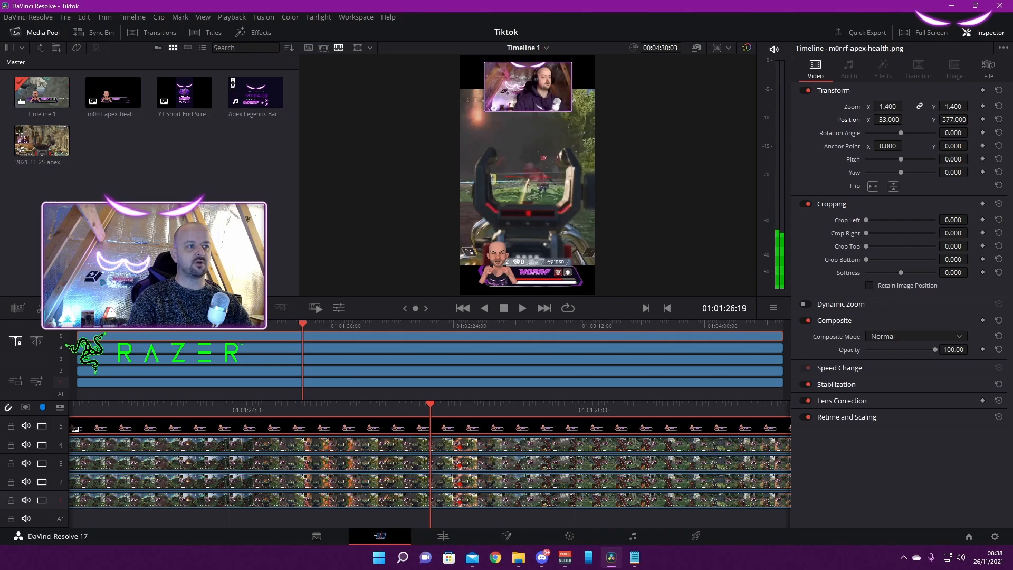
drag(888, 120, 888, 120)
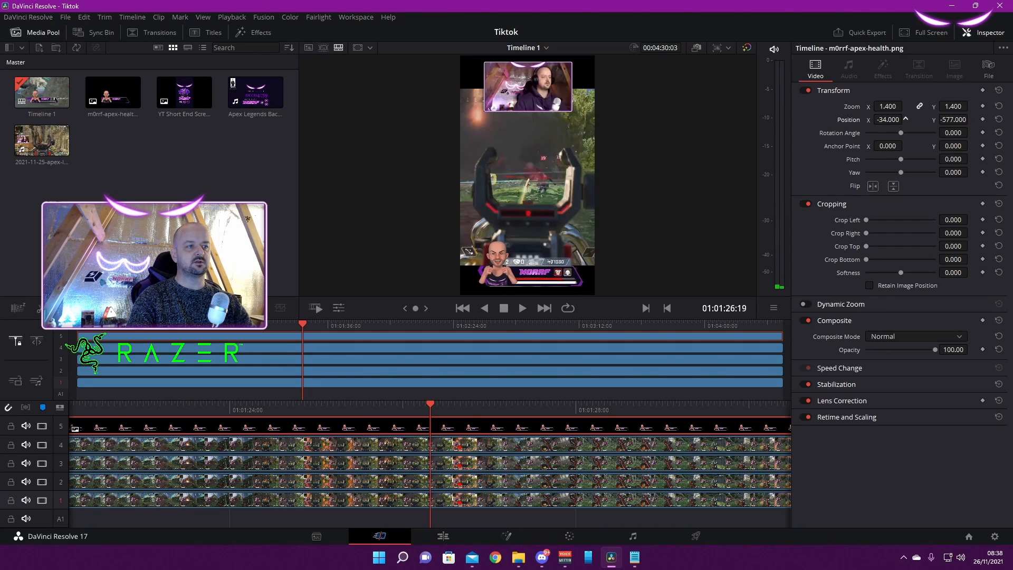
click(475, 445)
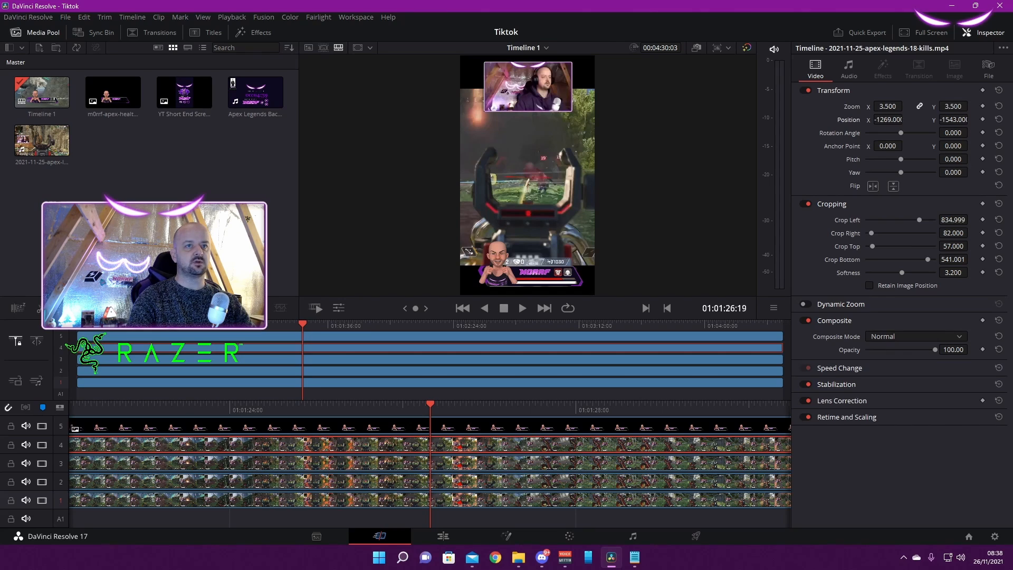
drag(886, 120, 906, 119)
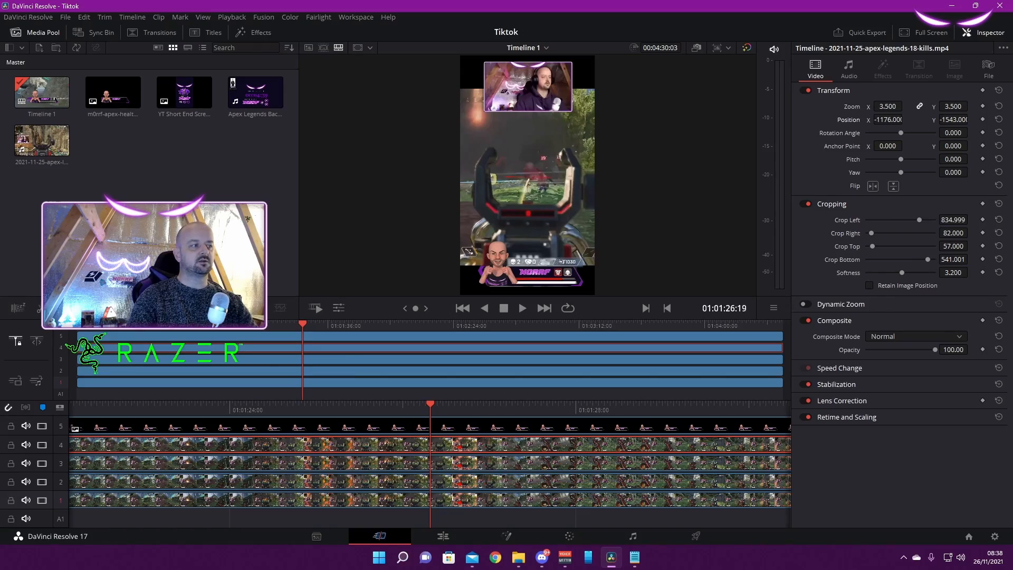
drag(303, 324, 136, 324)
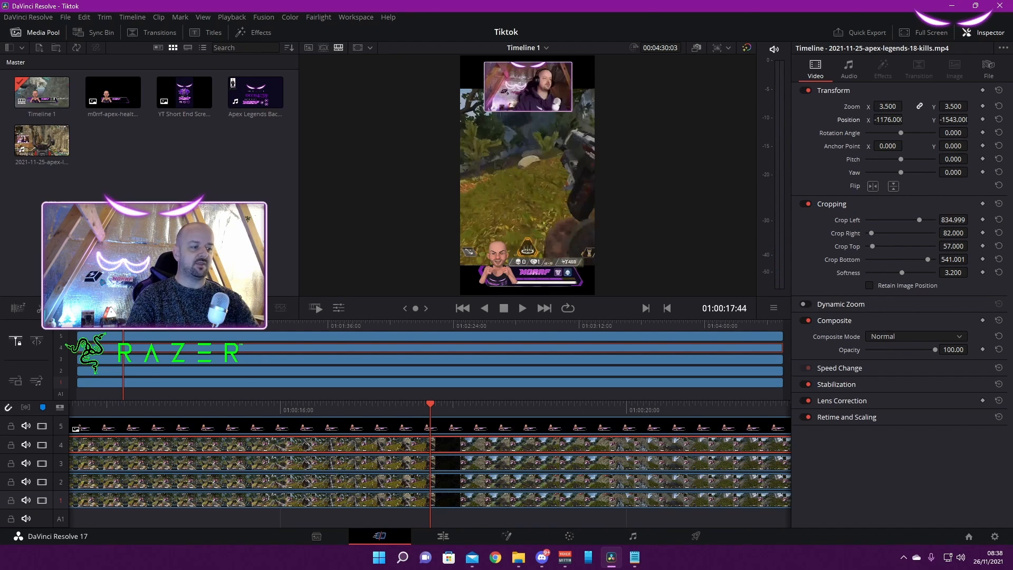
Switch to File Explorer and play the finished video How to win as Fuse #Shorts from the Edits folder
click(519, 557)
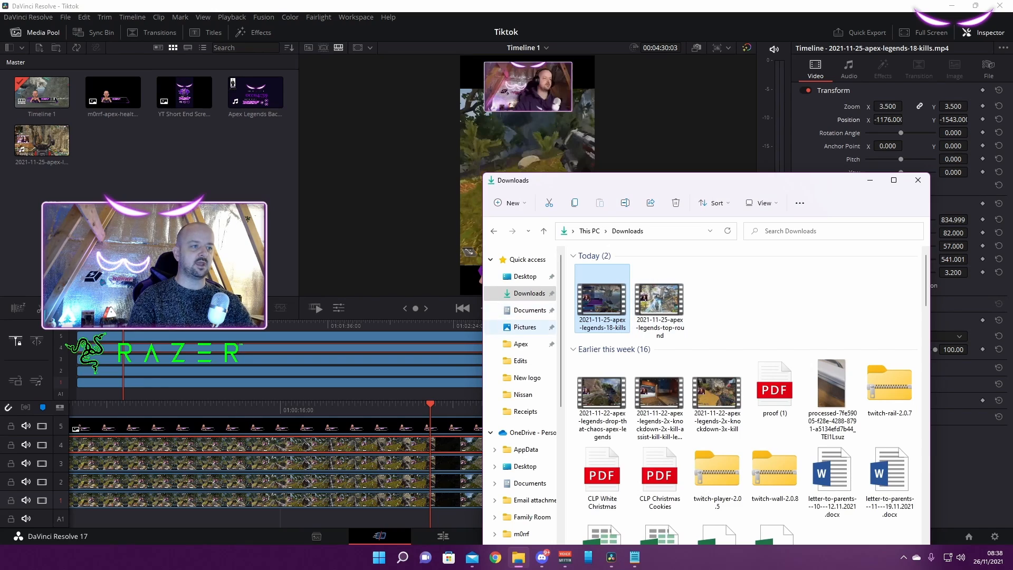
click(520, 360)
double_click(623, 269)
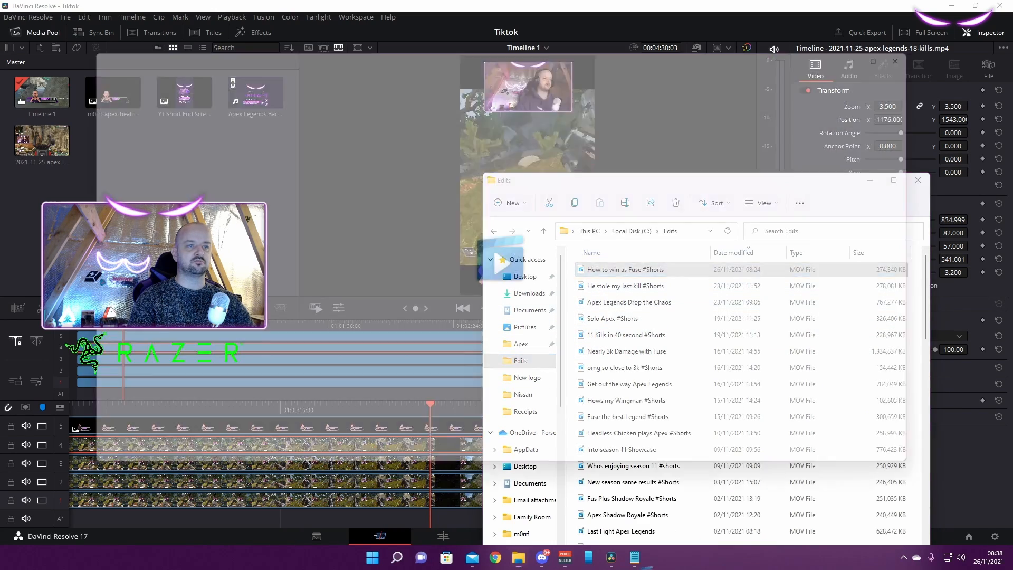